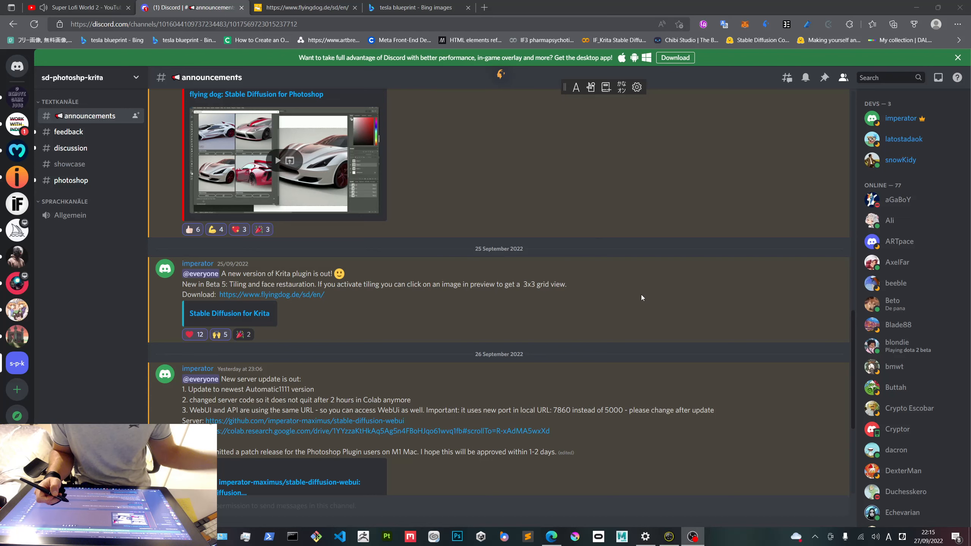
Open the flyingdog.de page linked in the Krita plugin announcement and download sd_plugin_krita_beta5.zip.
click(298, 296)
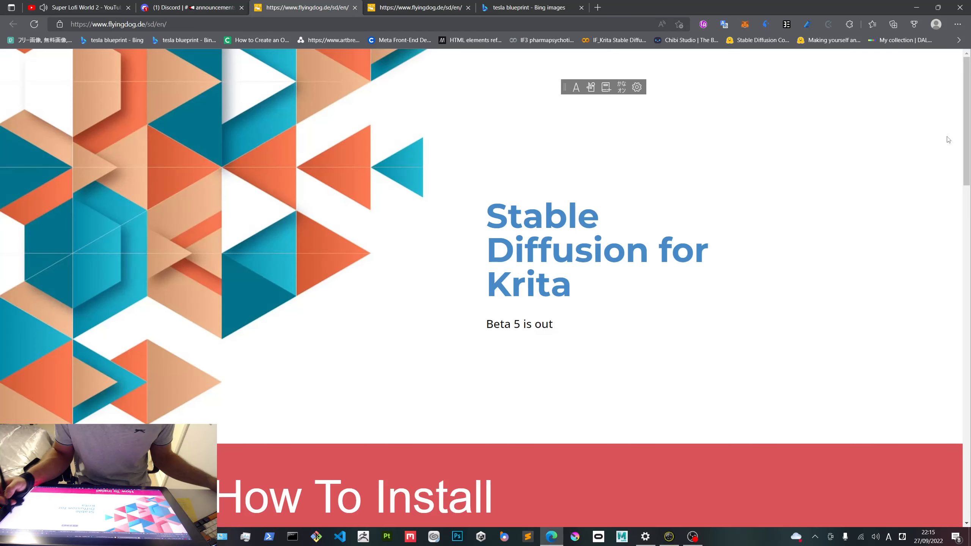
scroll(968, 96, down, 5)
scroll(968, 96, down, 2)
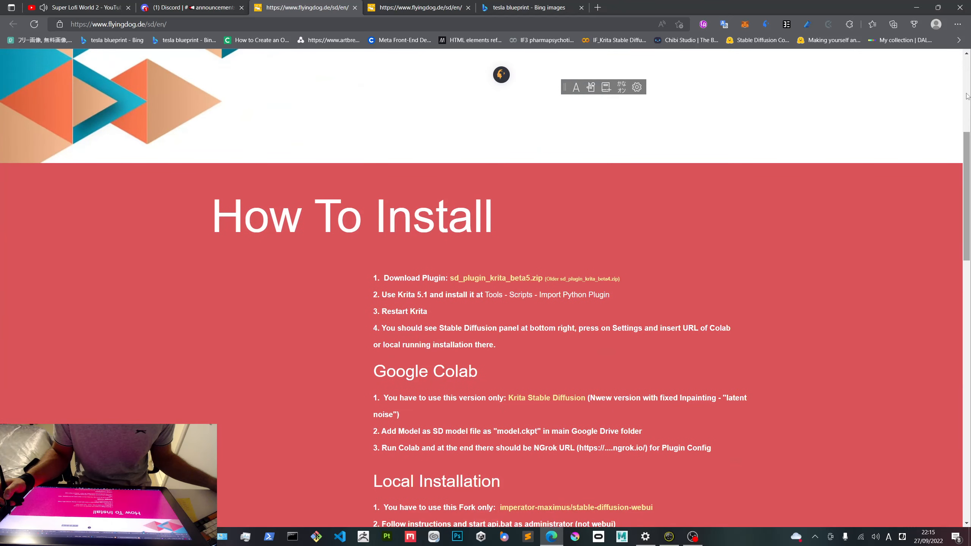
scroll(967, 96, down, 2)
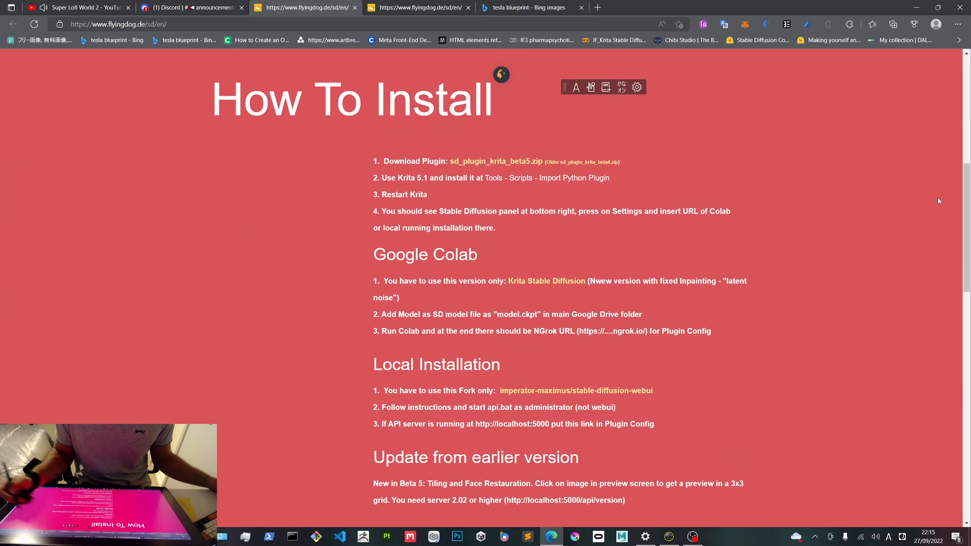
click(506, 165)
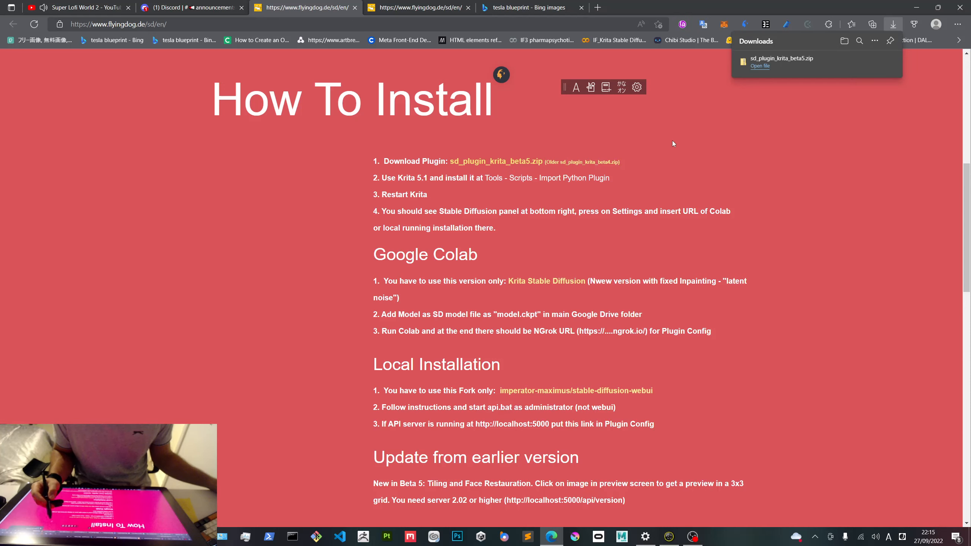
Open the Krita Stable Diffusion notebook in Google Colab from the install instructions and display its interface in English.
click(557, 283)
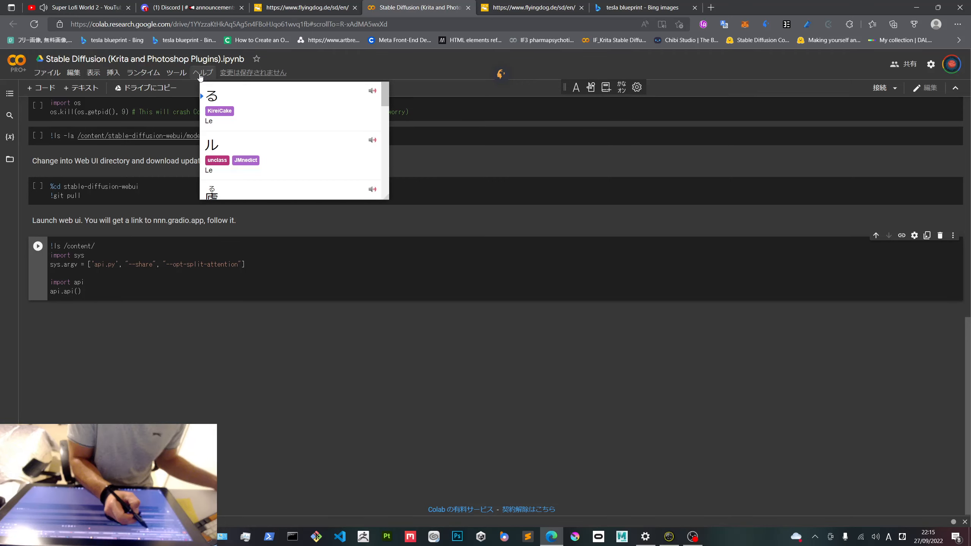
click(175, 73)
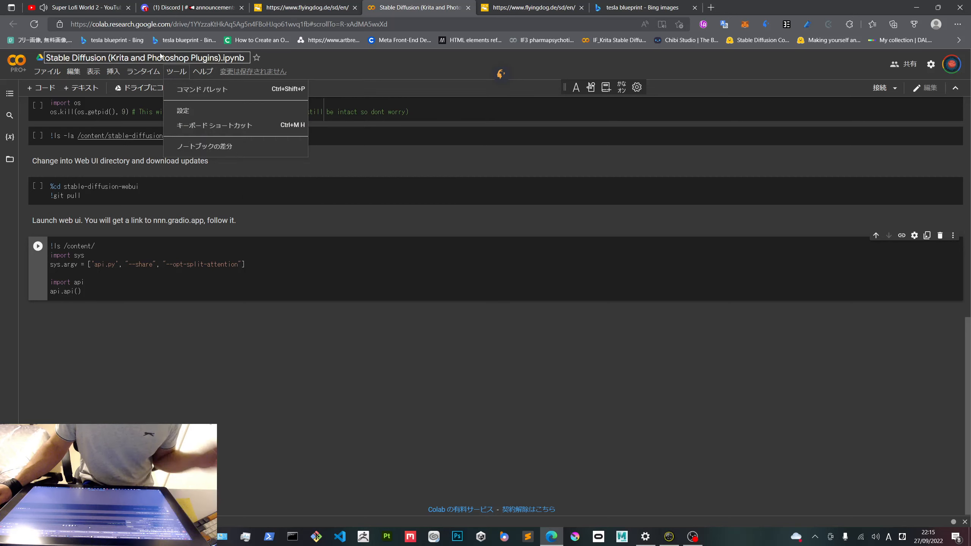
mouse_move(207, 75)
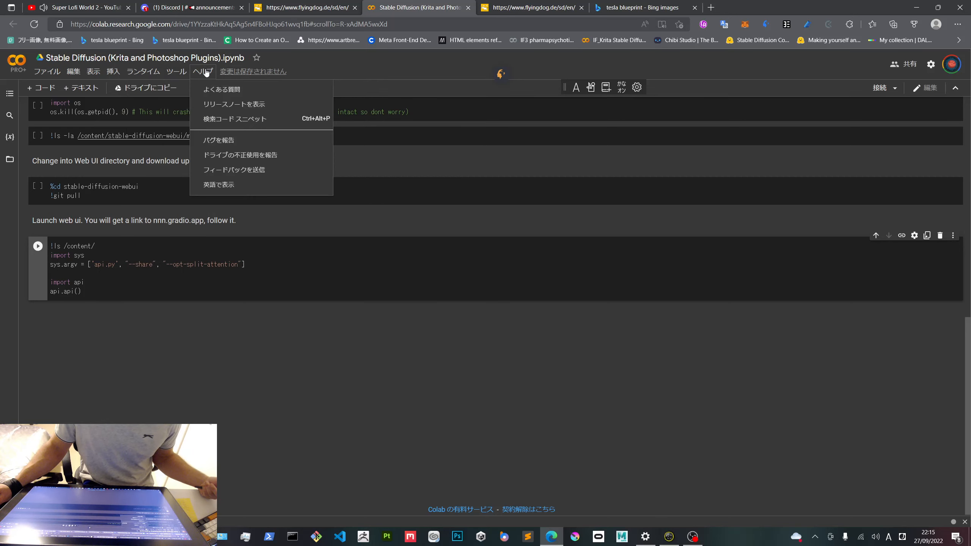
click(214, 184)
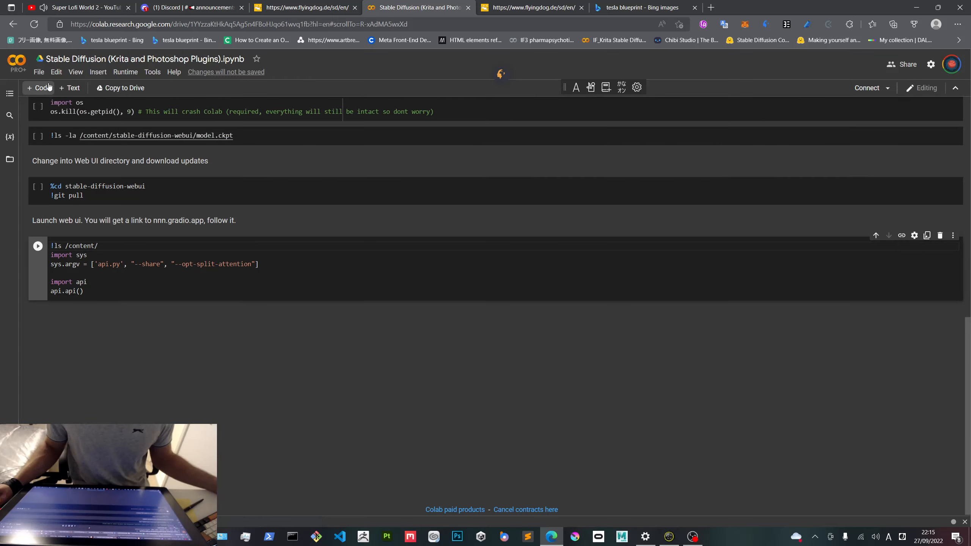
Save a copy of the Stable Diffusion notebook in Drive and close the original notebook.
click(39, 72)
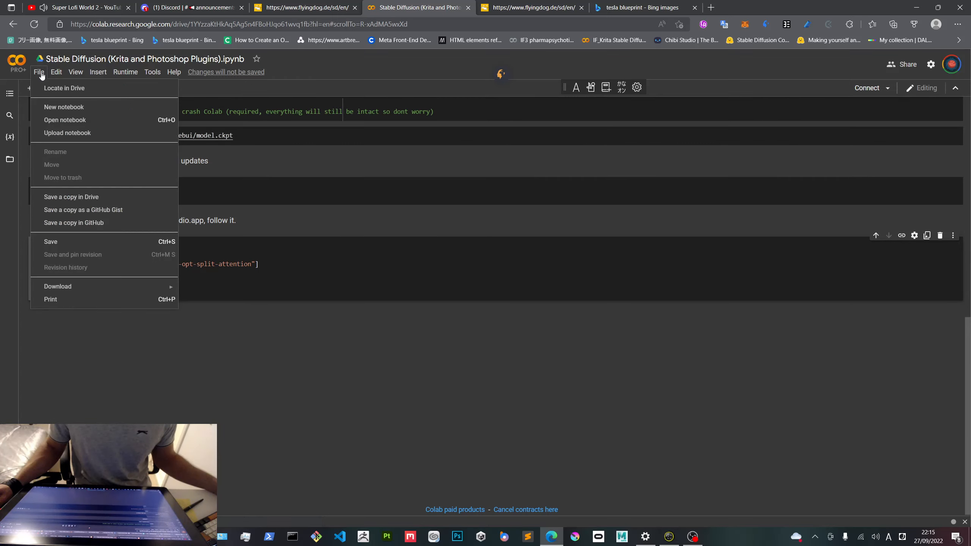
click(95, 198)
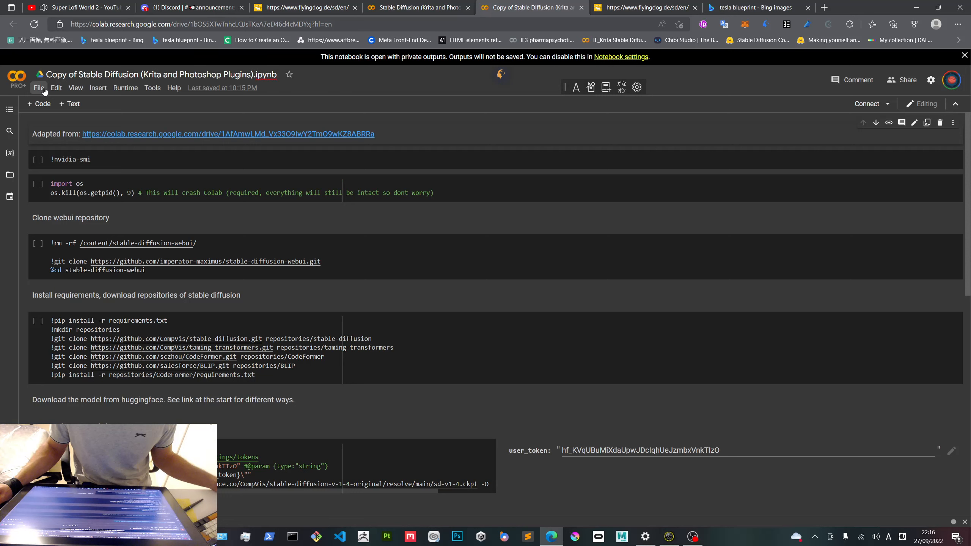
click(469, 7)
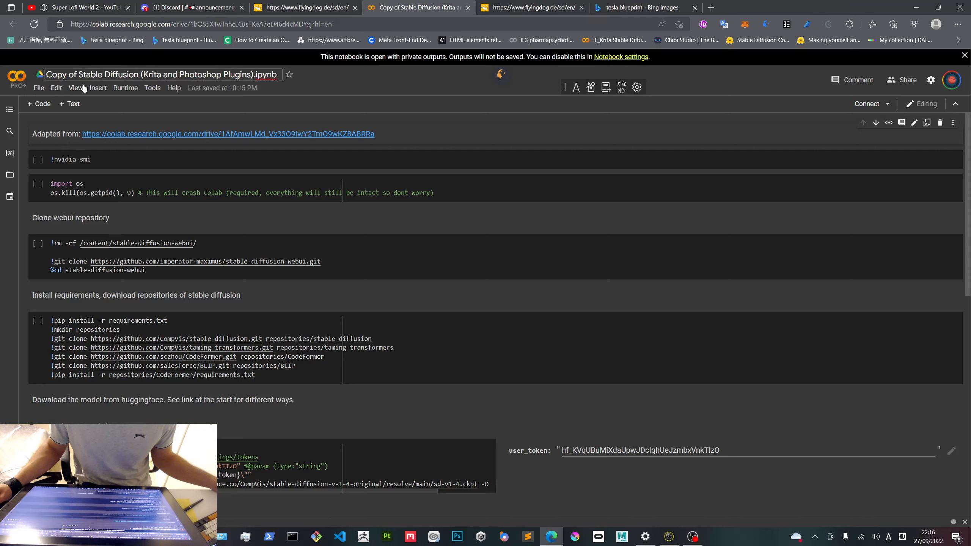
Rename the copied notebook to "IF1 of Stable Diffusion (Krita and Photoshop Plugins).ipynb".
click(39, 87)
click(68, 182)
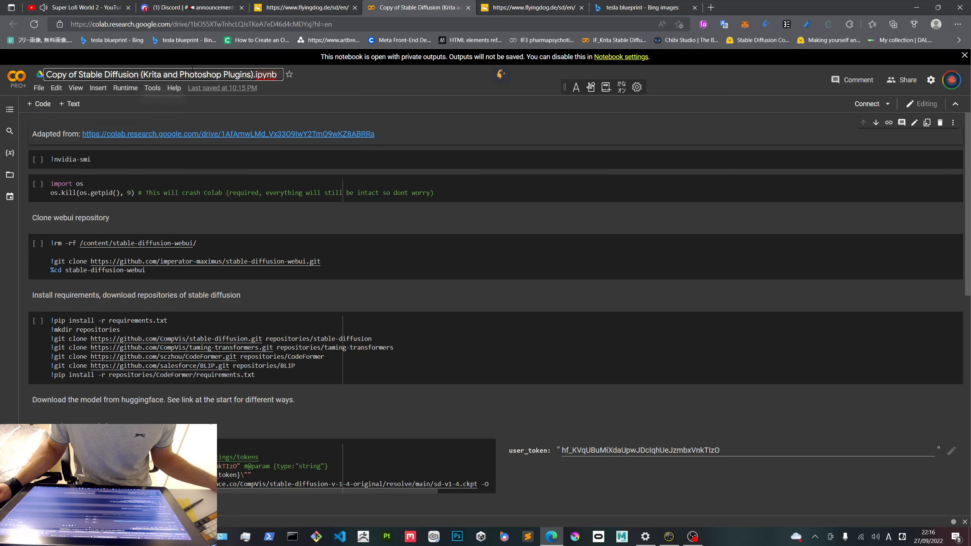
click(46, 74)
drag(67, 74, 44, 74)
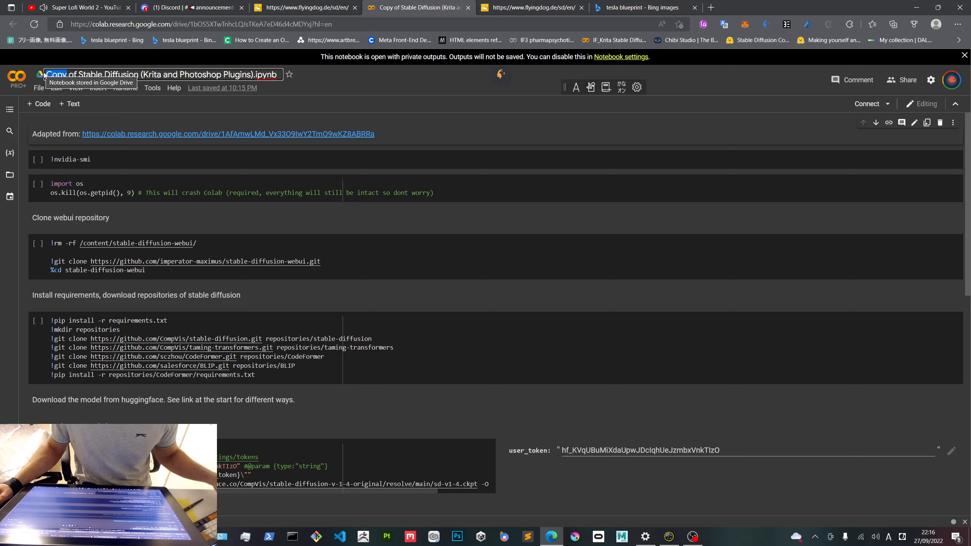
key(BackSpace)
text(IF)
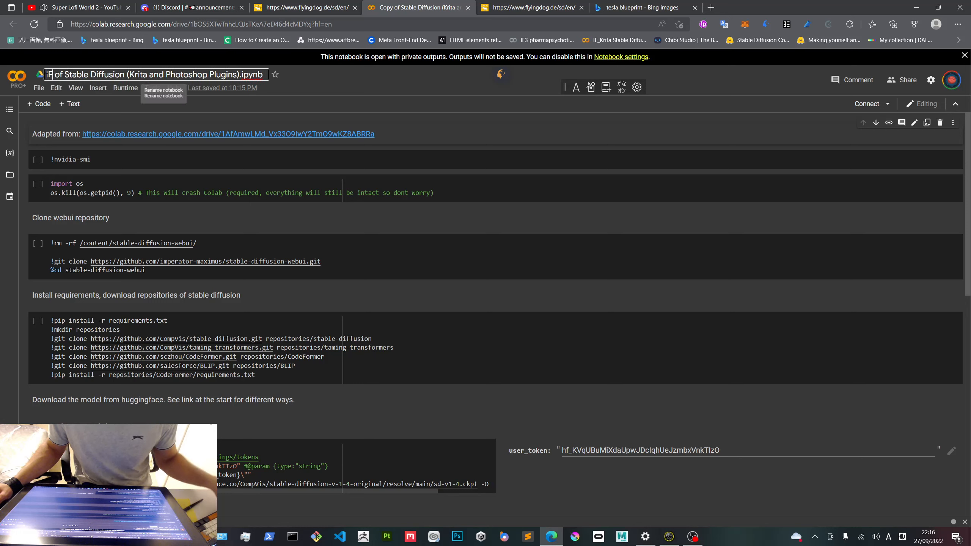
text(1)
key(Return)
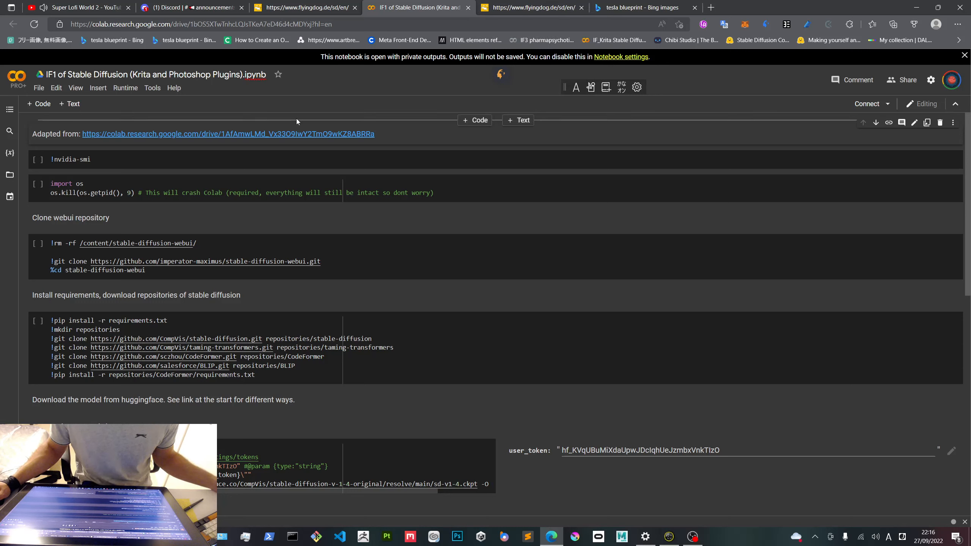
Run the !nvidia-smi cell to connect a runtime, and show the notebook's file browser.
click(134, 90)
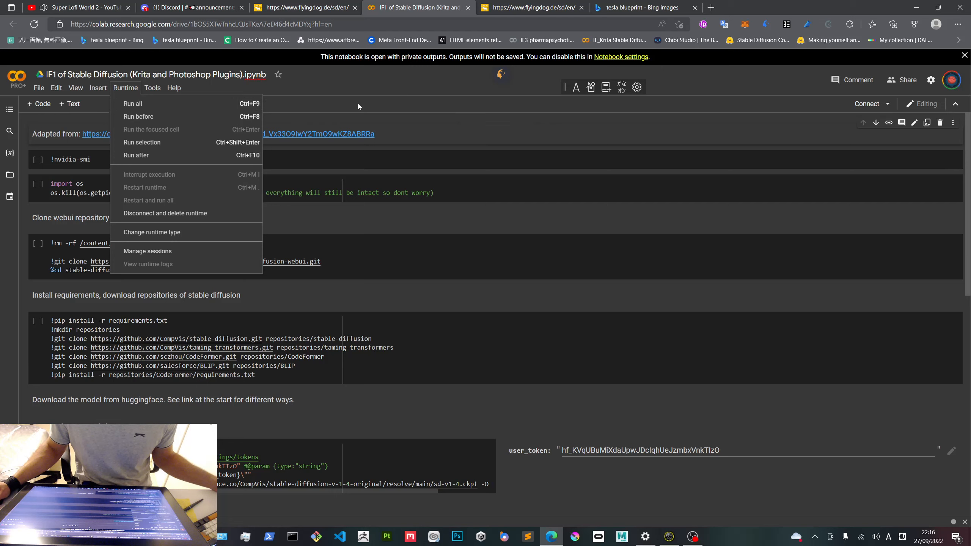
click(364, 87)
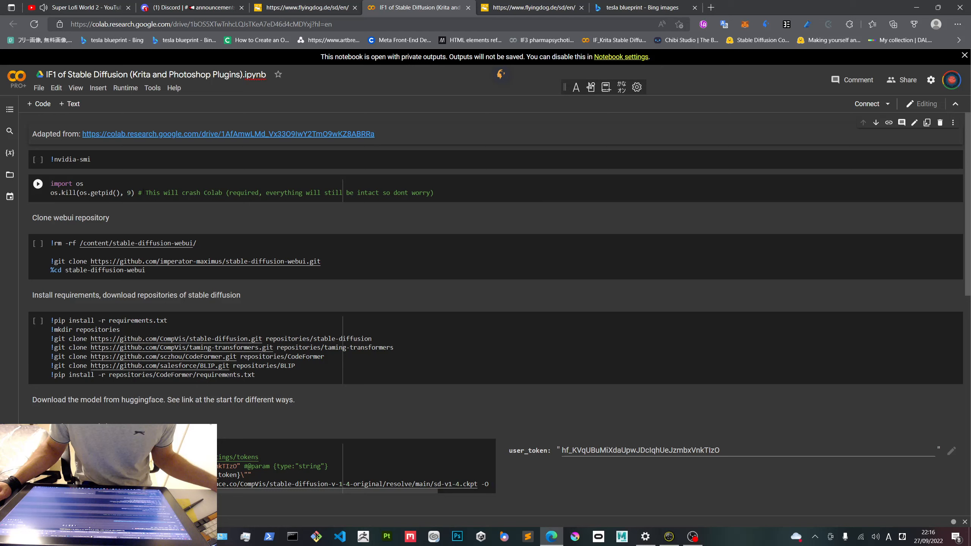
click(38, 160)
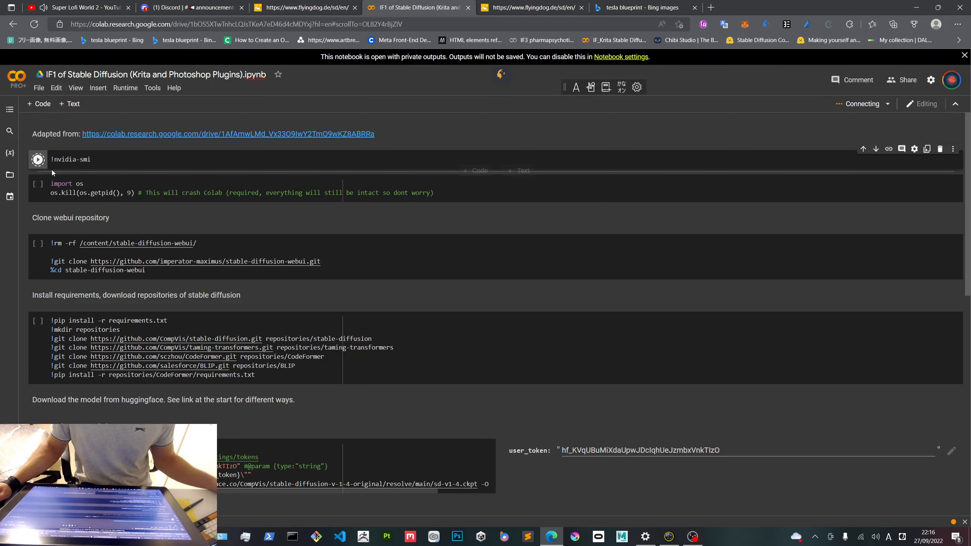
click(10, 175)
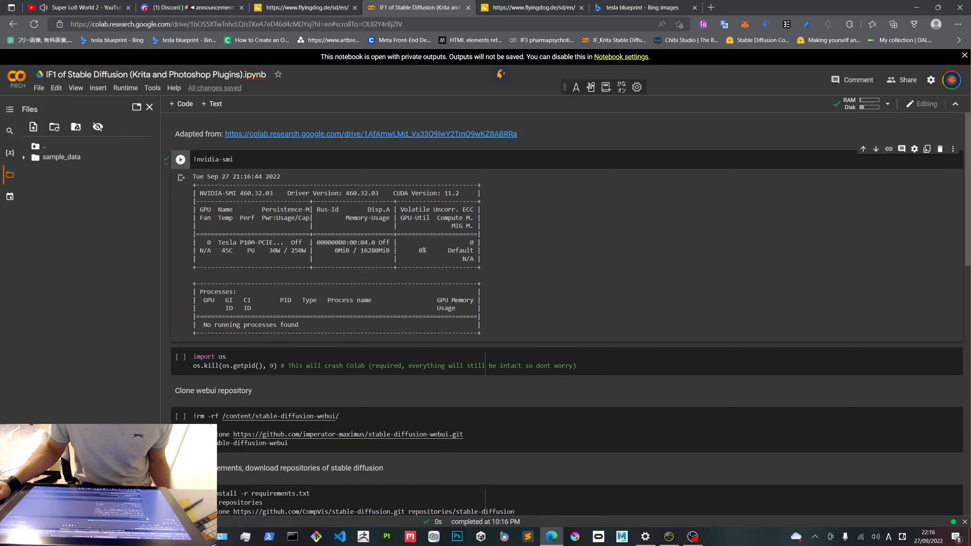
Run the first os.kill cell to restart the runtime, and run the cell that clones the webui repository.
scroll(169, 256, down, 3)
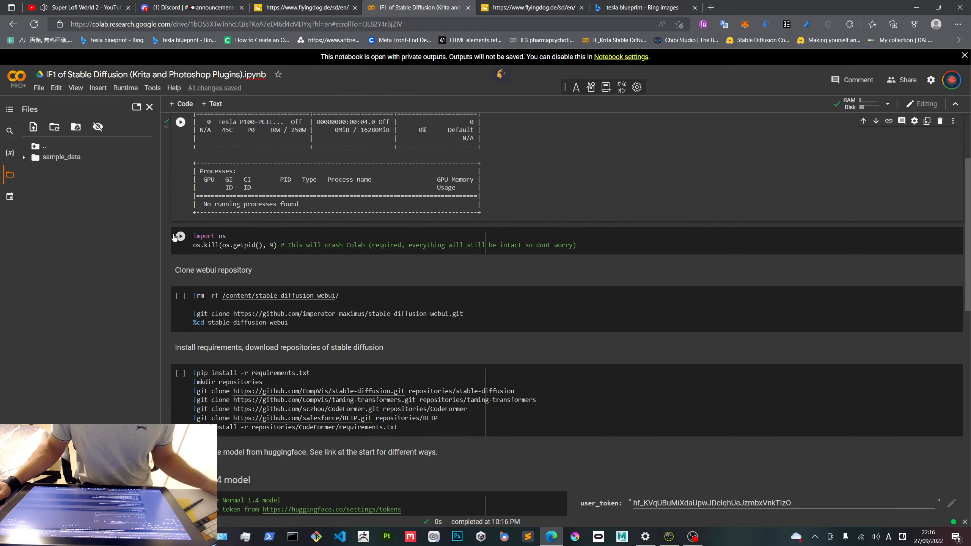
click(179, 237)
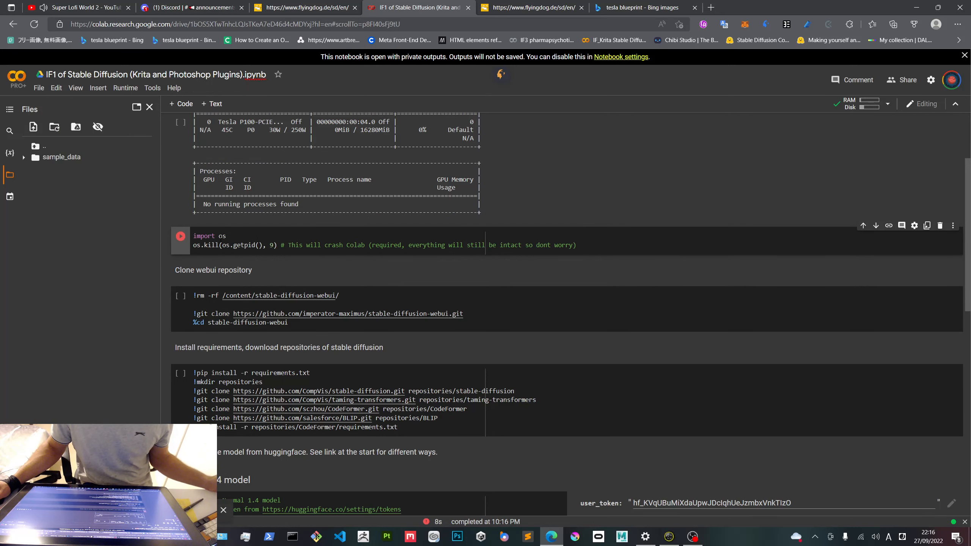
scroll(366, 199, down, 3)
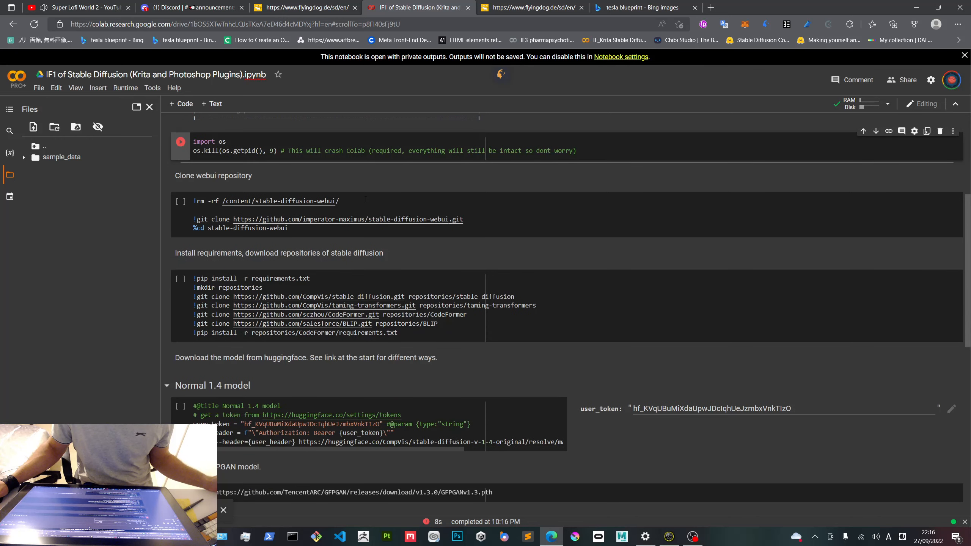
scroll(366, 199, down, 1)
click(181, 176)
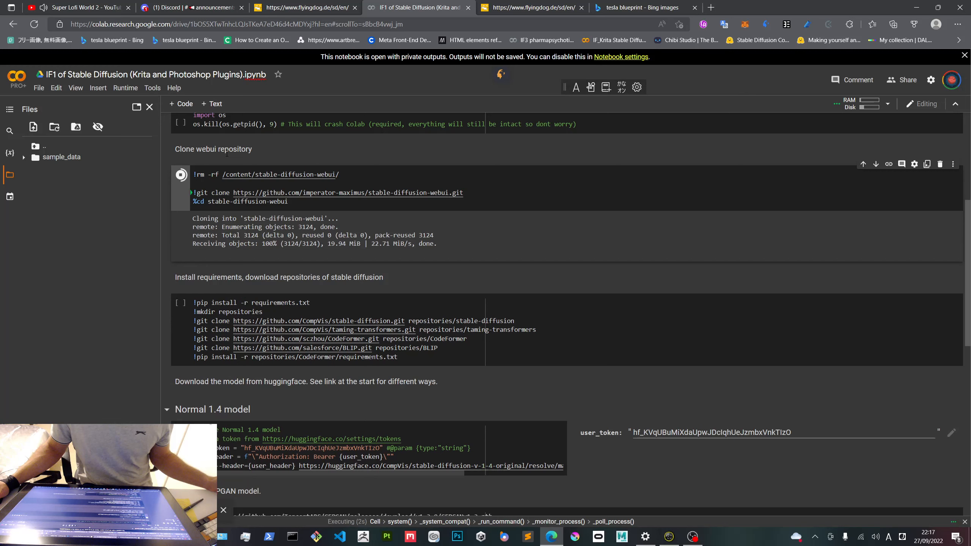
Run the cell that installs the requirements and downloads the Stable Diffusion repositories.
scroll(227, 154, down, 5)
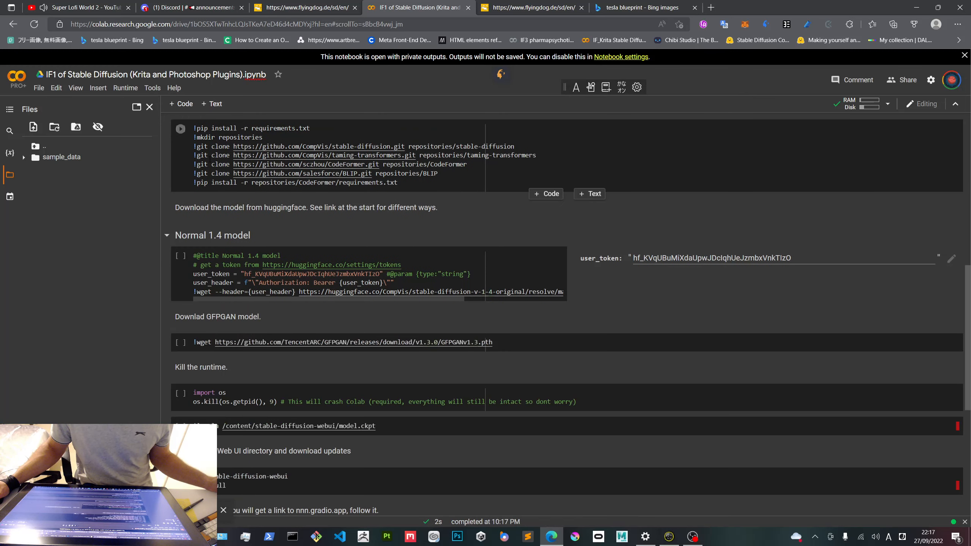
scroll(188, 249, up, 3)
click(180, 249)
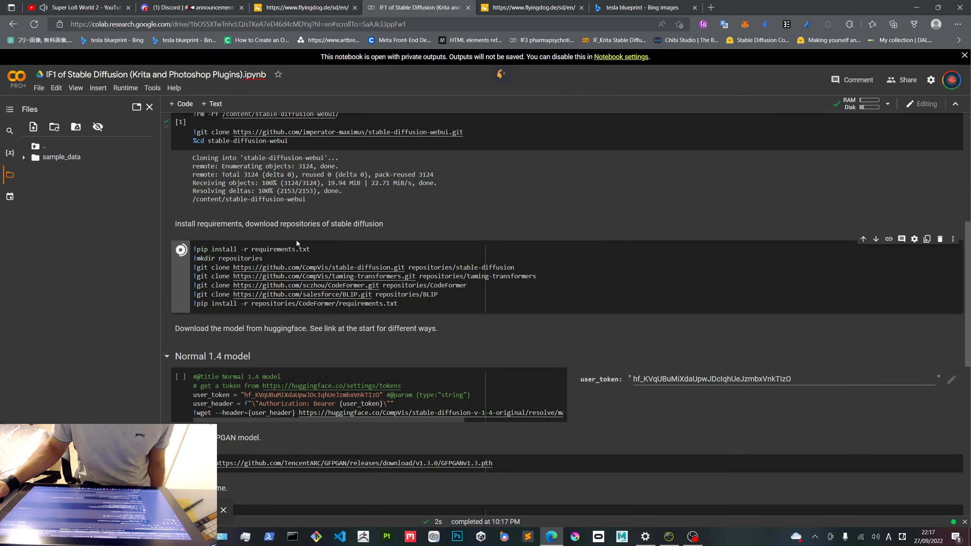
scroll(274, 197, down, 6)
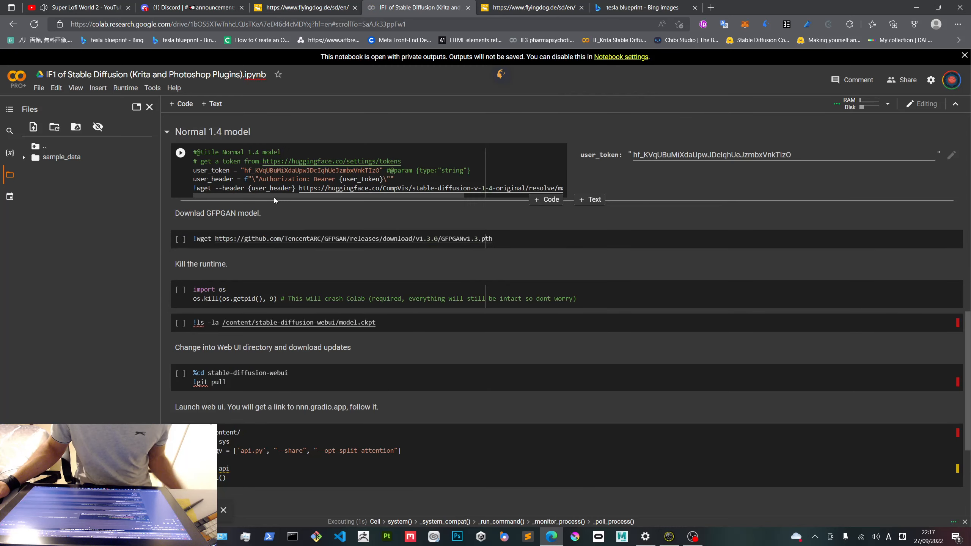
scroll(274, 197, up, 5)
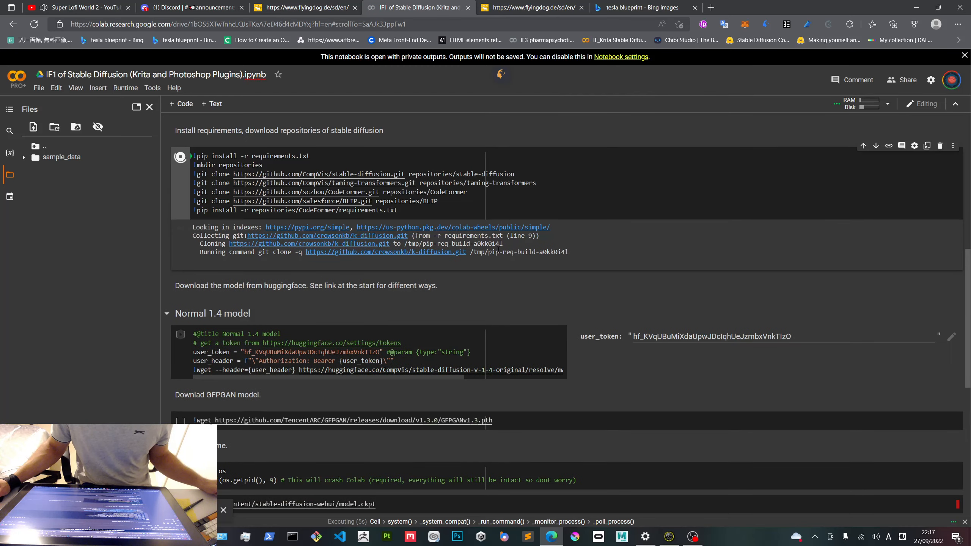
Switch to the Downloads folder in File Explorer and extract sd_plugin_krita_beta5.zip with 7-Zip into its own sd_plugin_krita_beta5 folder.
click(198, 537)
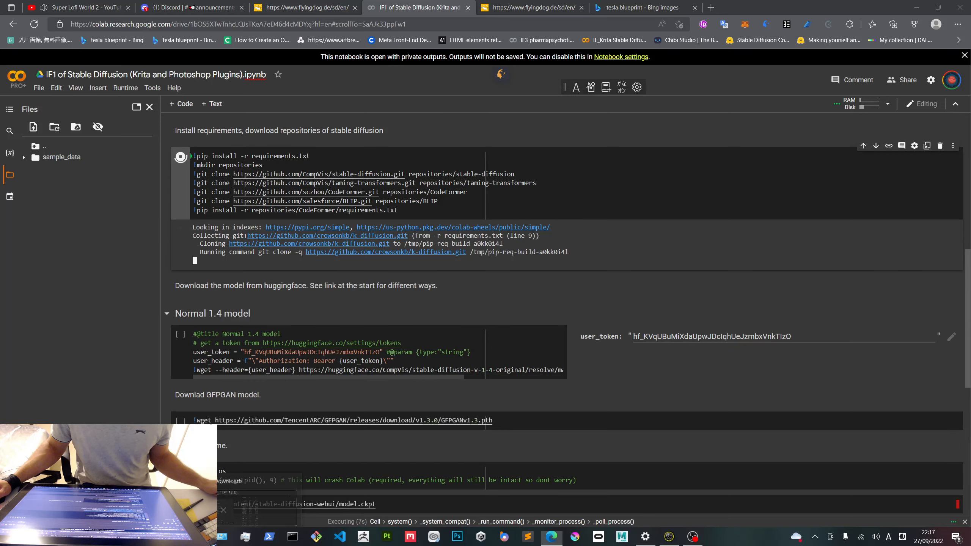
click(236, 510)
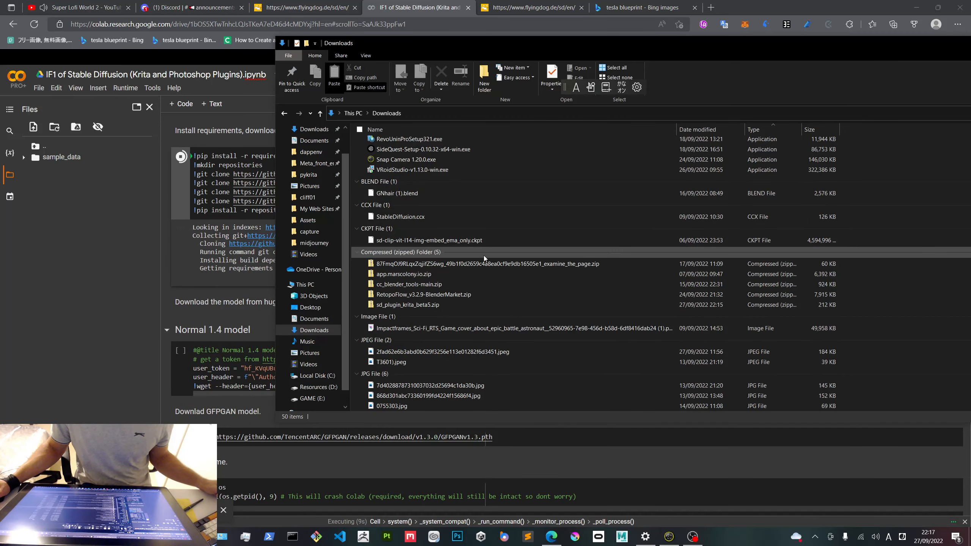
right_click(409, 305)
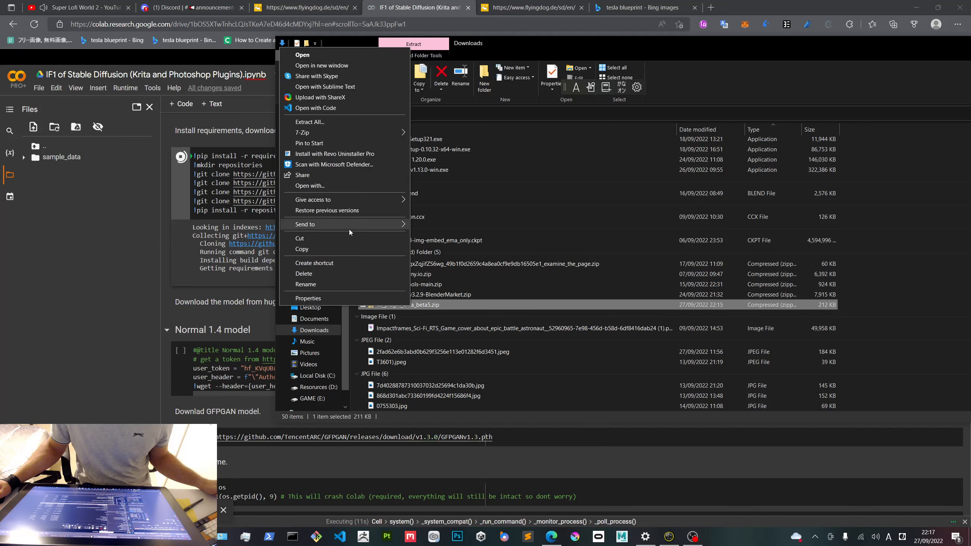
mouse_move(399, 130)
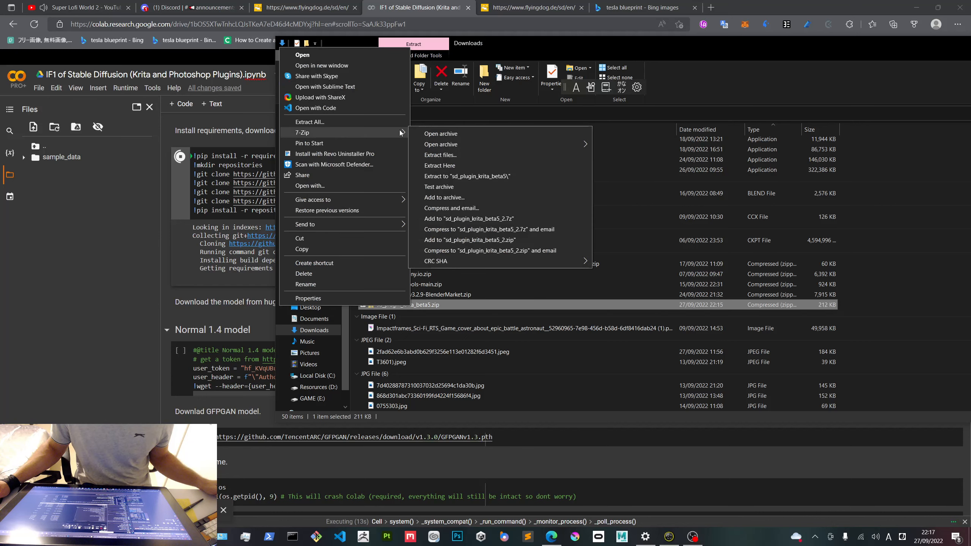
click(481, 176)
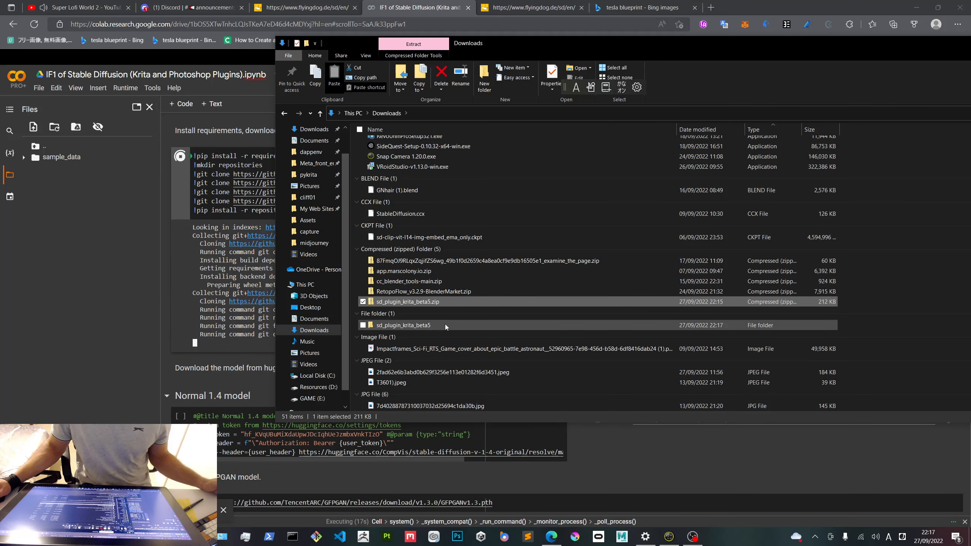
Copy all files and folders inside the pykrita folder of the extracted sd_plugin_krita_beta5 folder.
double_click(445, 325)
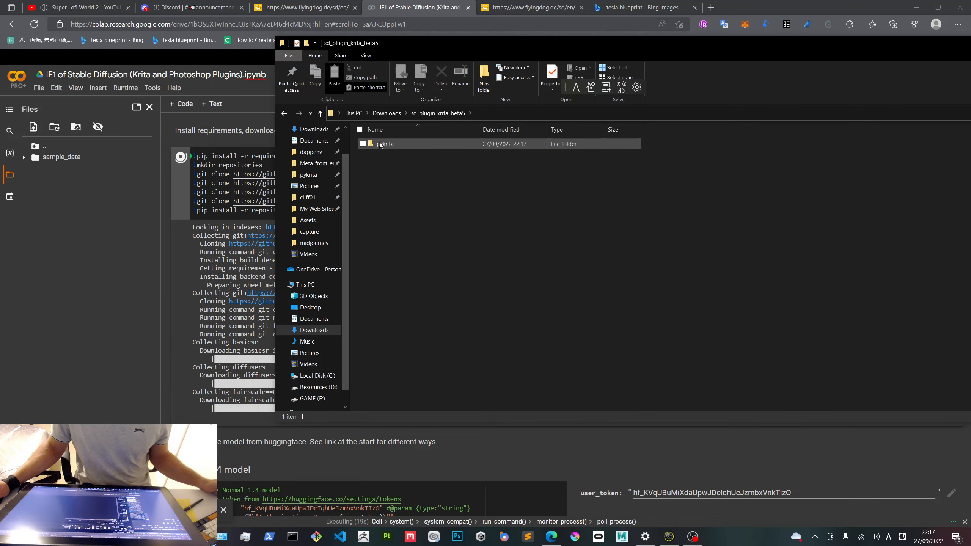
double_click(380, 145)
drag(423, 211, 383, 145)
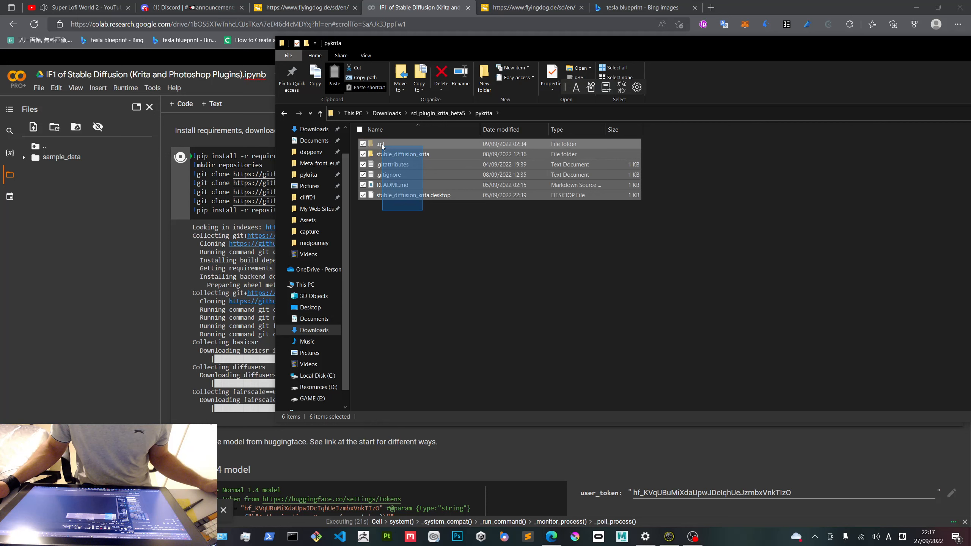
right_click(382, 145)
click(307, 271)
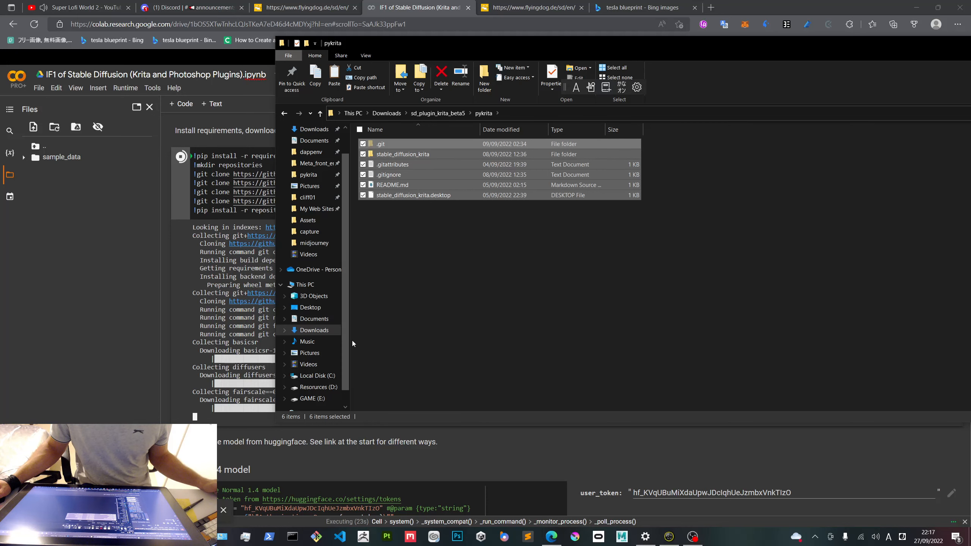
Paste the copied plugin files into the pykrita folder under the user profile's AppData\Roaming\krita on Local Disk (C:).
click(331, 375)
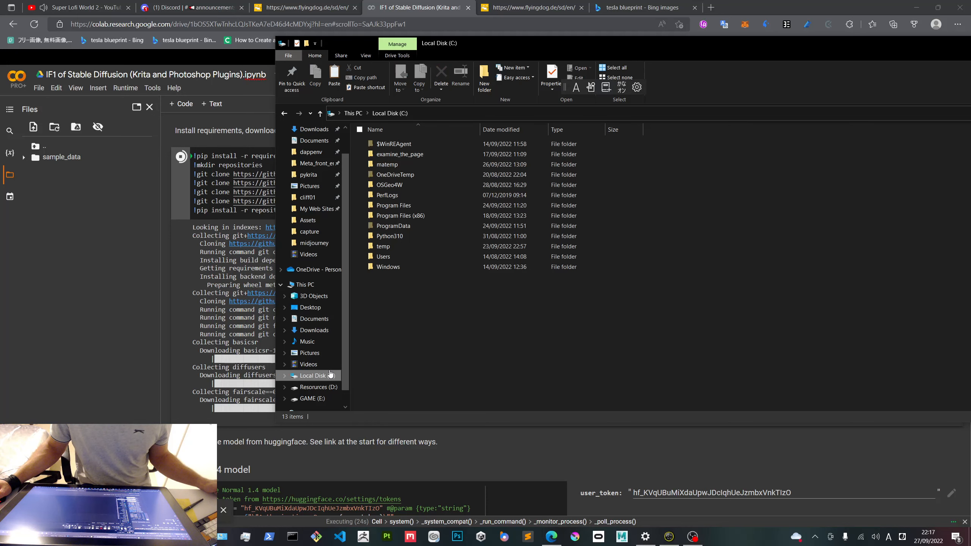
double_click(383, 257)
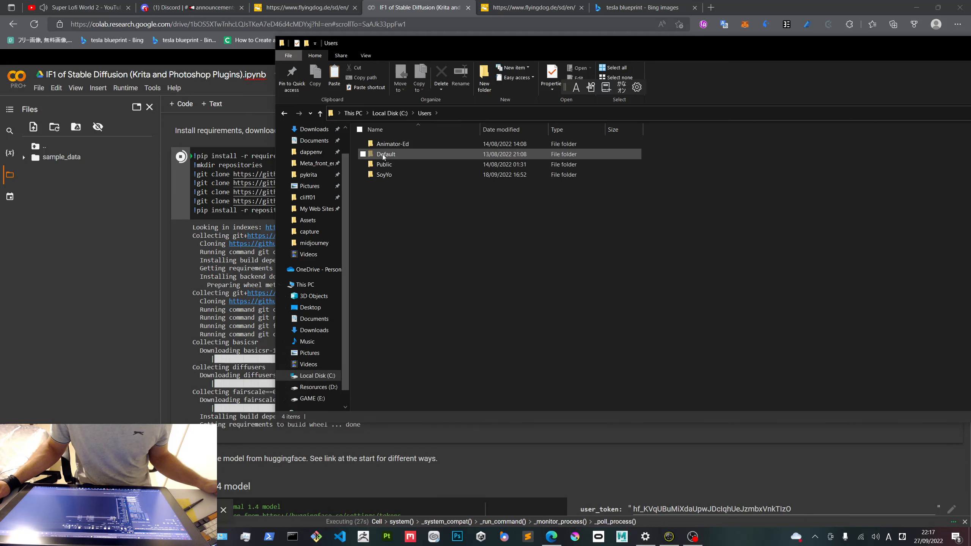
double_click(387, 175)
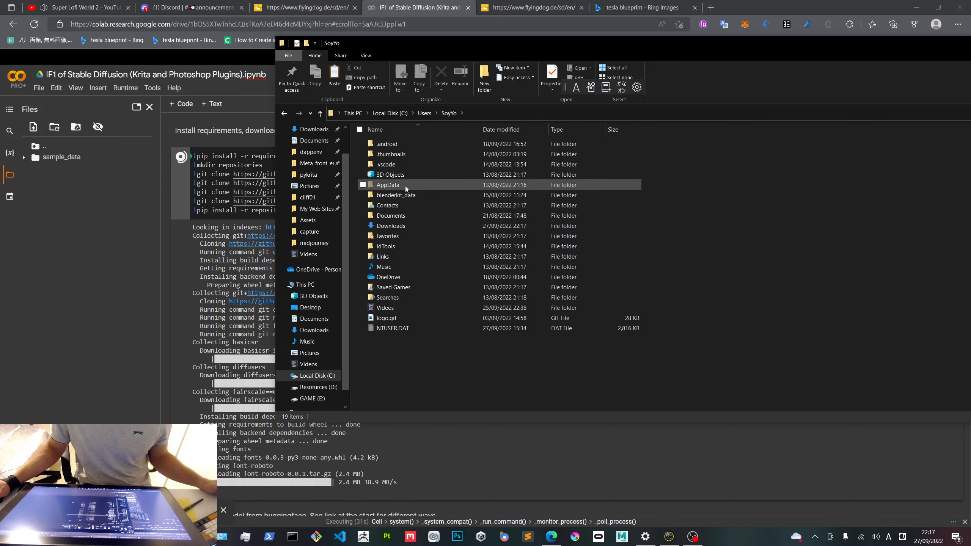
double_click(394, 185)
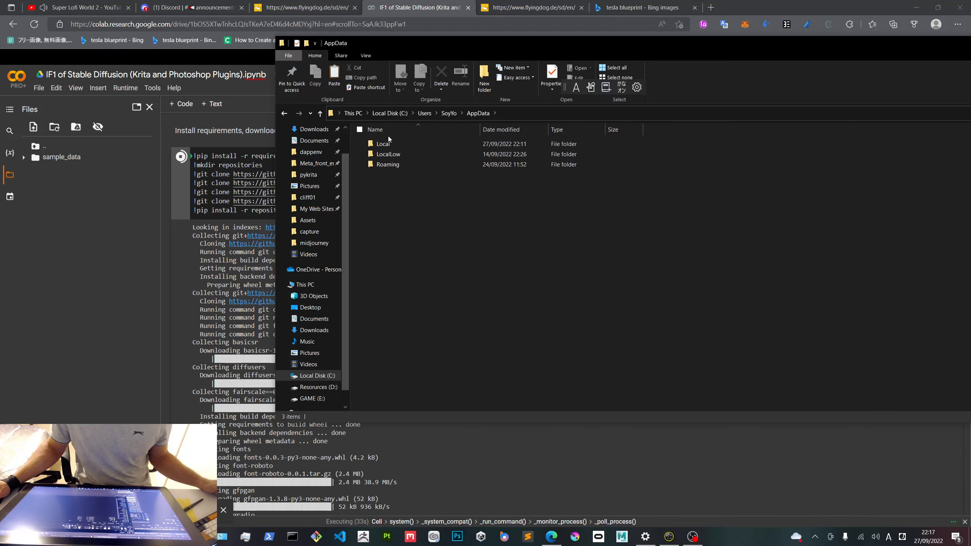
double_click(395, 166)
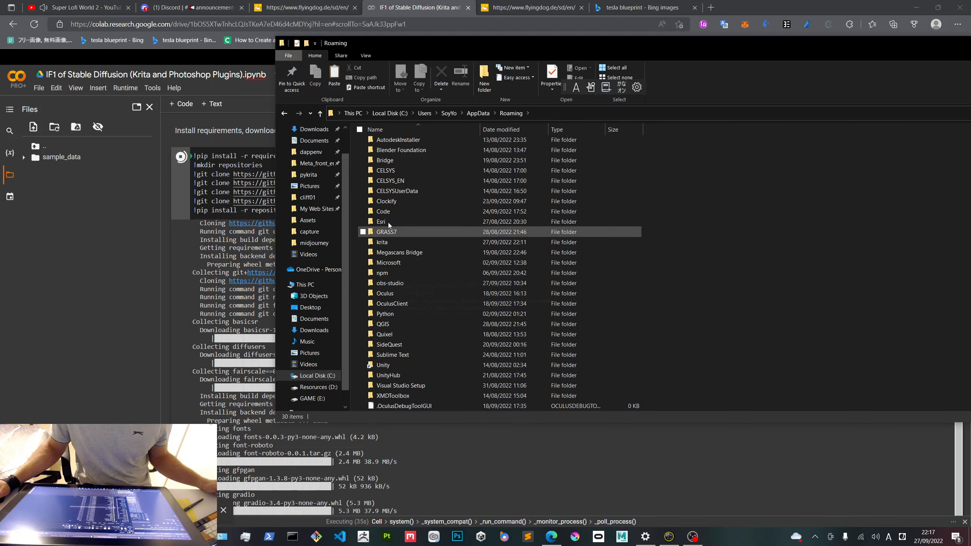
double_click(394, 242)
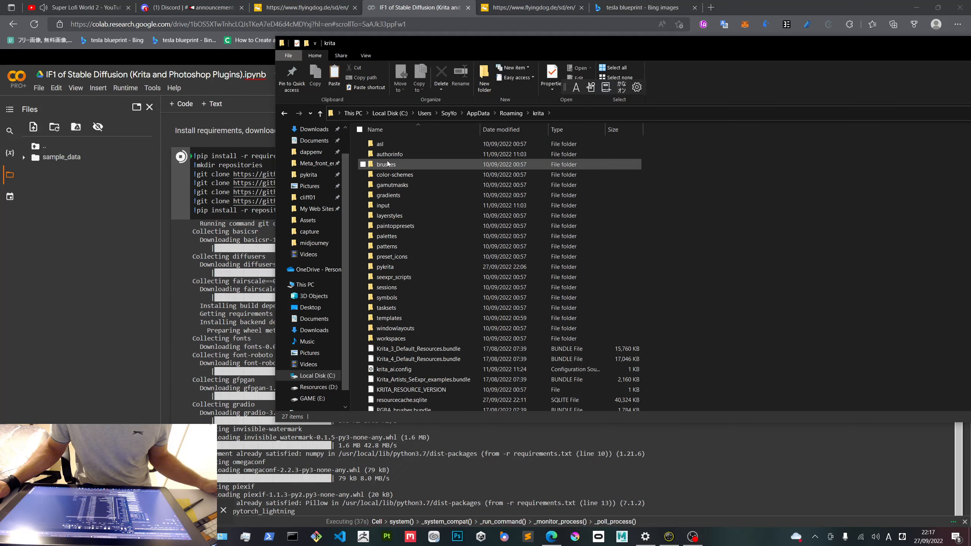
click(400, 267)
double_click(400, 267)
right_click(399, 267)
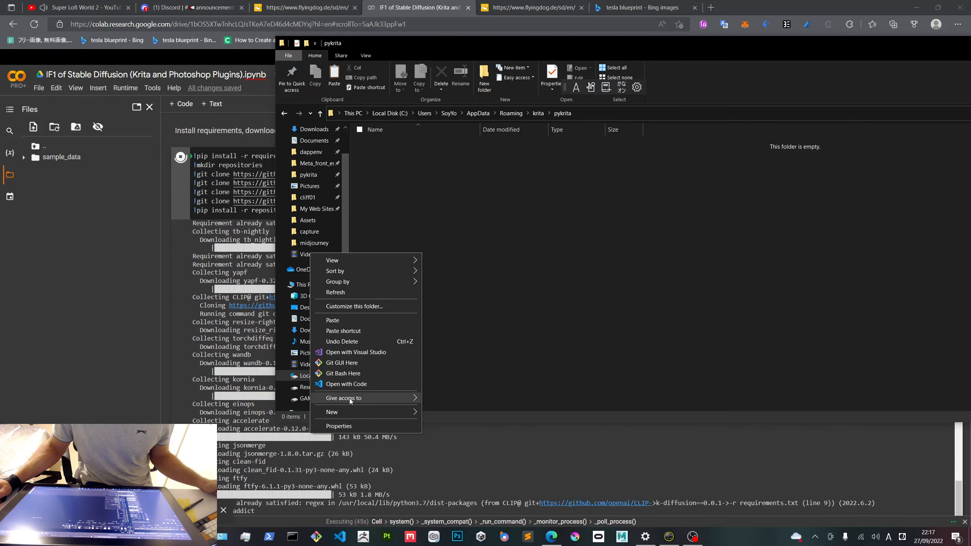
click(353, 322)
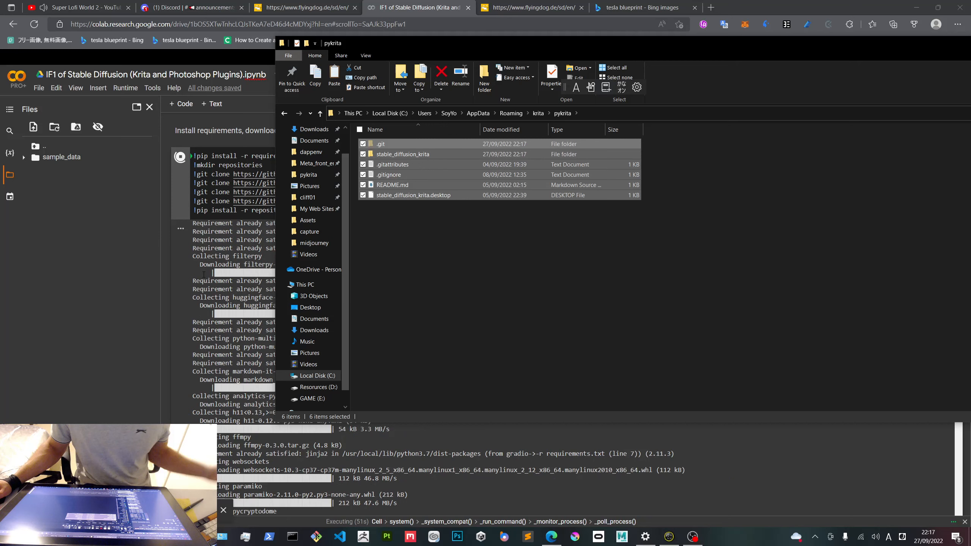
Launch Krita and return to the Colab notebook while it loads.
click(574, 537)
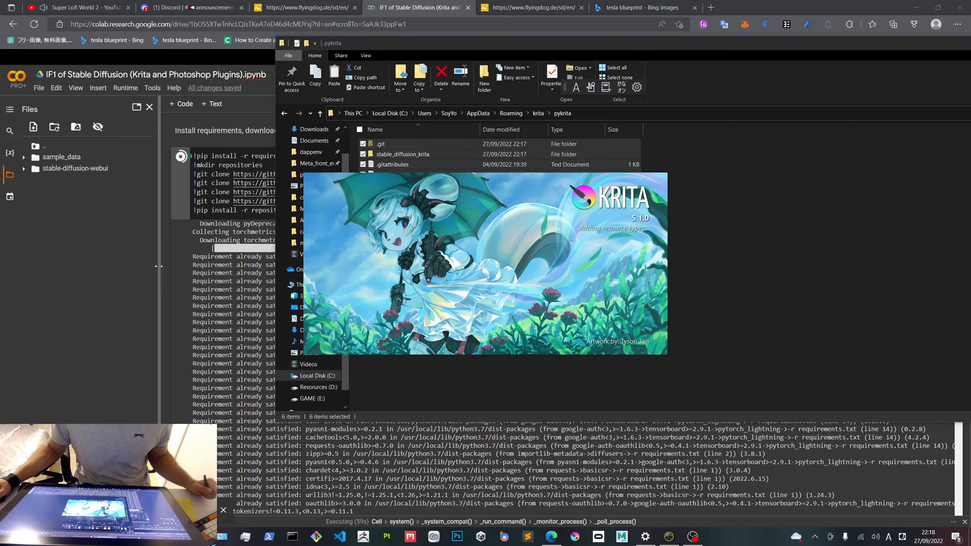
click(141, 252)
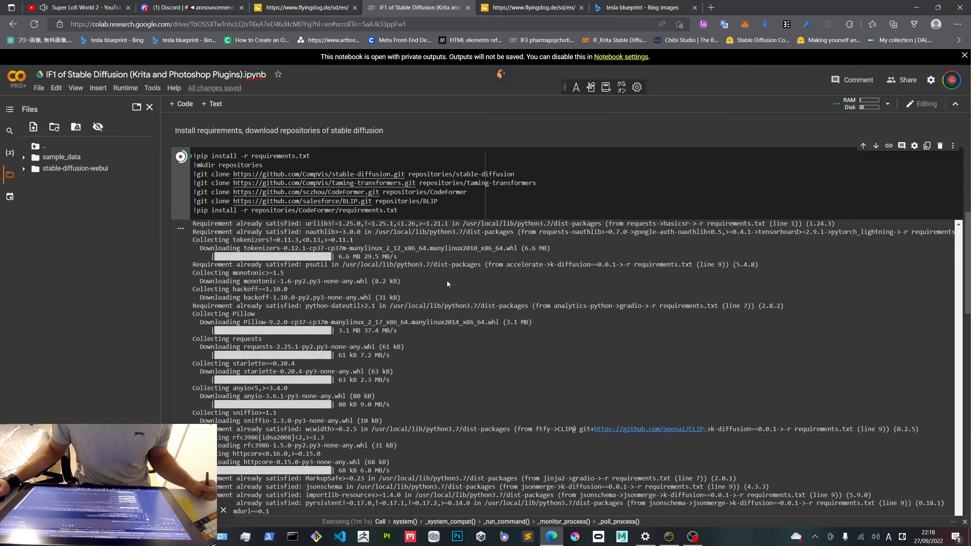
Examine the progress output of the requirements installation cell and the completed clone cell above it.
scroll(446, 281, down, 3)
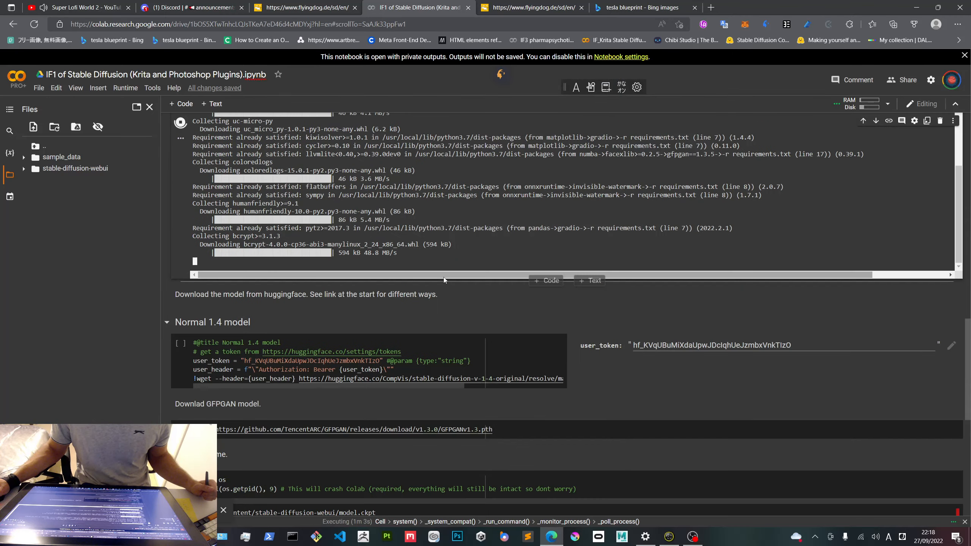
scroll(378, 205, up, 3)
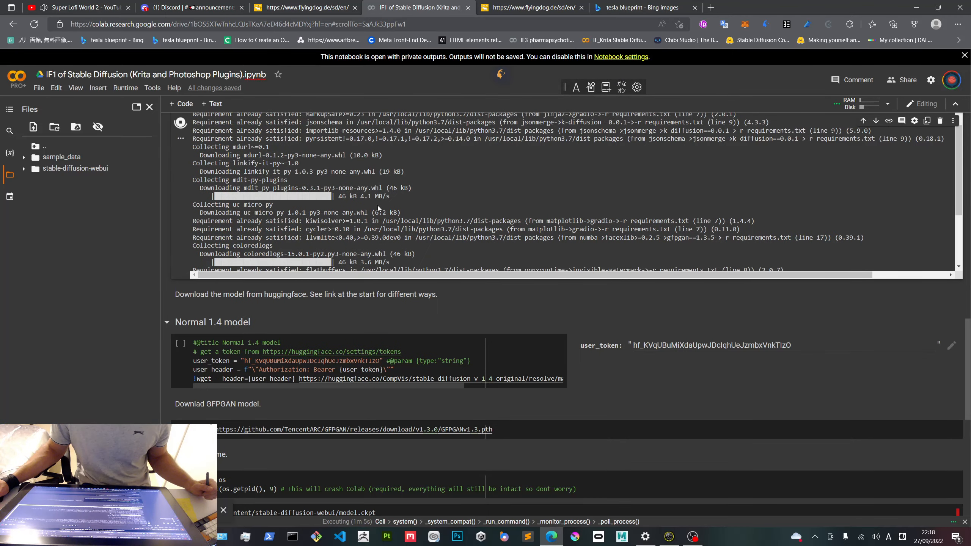
scroll(378, 205, up, 8)
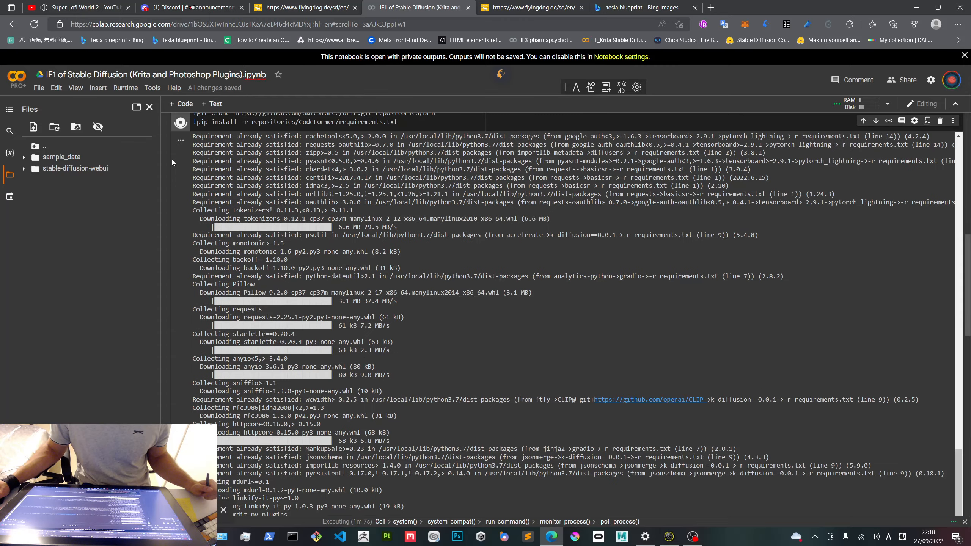
scroll(172, 162, up, 1)
scroll(173, 132, up, 5)
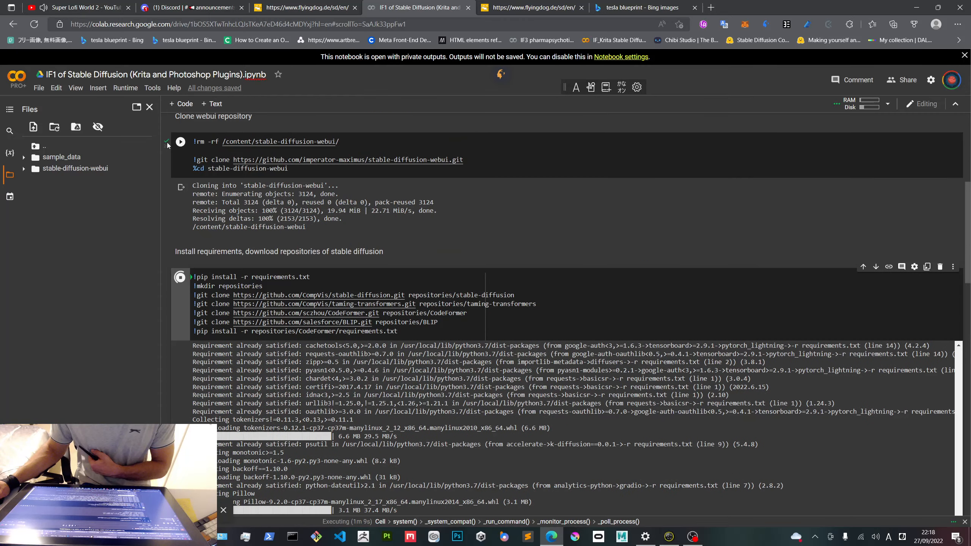
scroll(173, 241, down, 3)
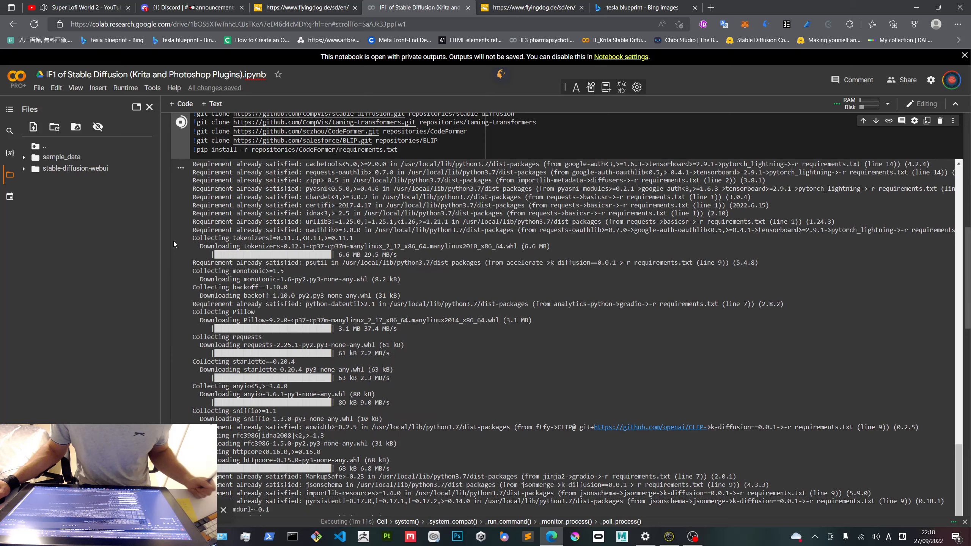
scroll(234, 215, up, 2)
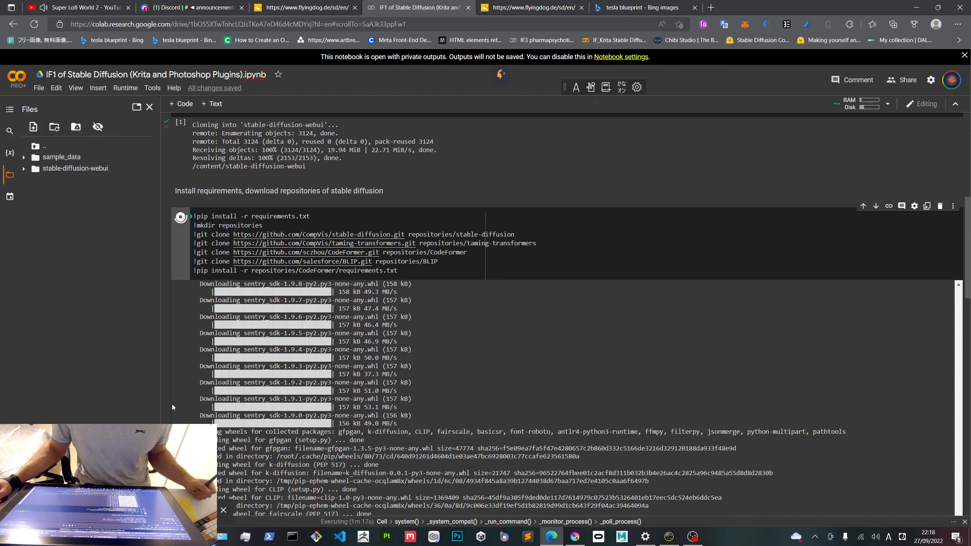
scroll(173, 404, down, 3)
scroll(173, 401, down, 5)
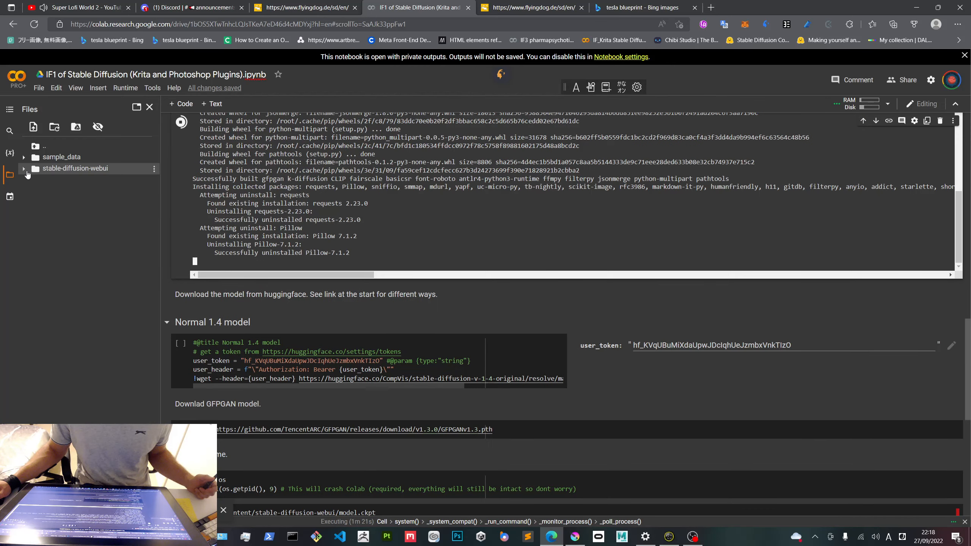
Expand the stable-diffusion-webui folder in the Colab file list and review the notebook's remaining cells down to the web UI launch.
click(24, 171)
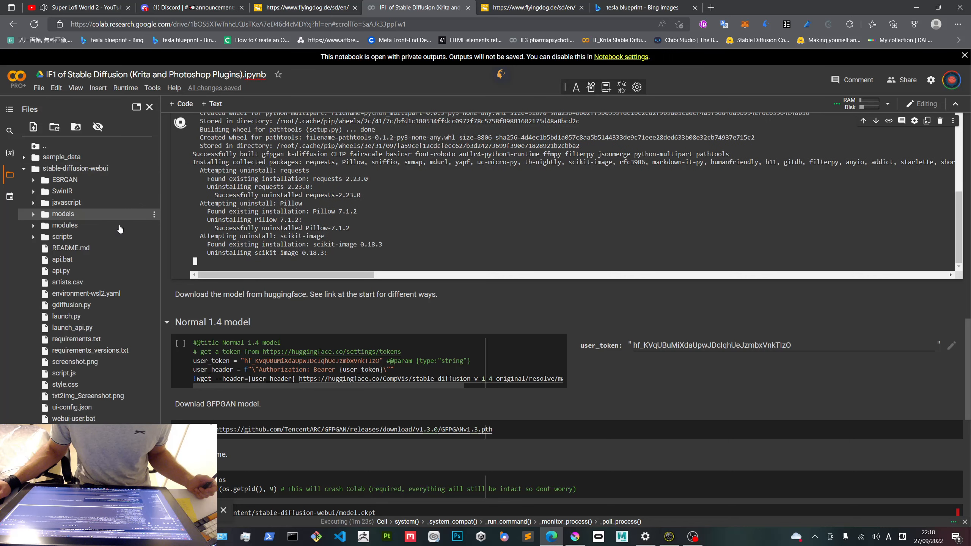
scroll(258, 310, down, 4)
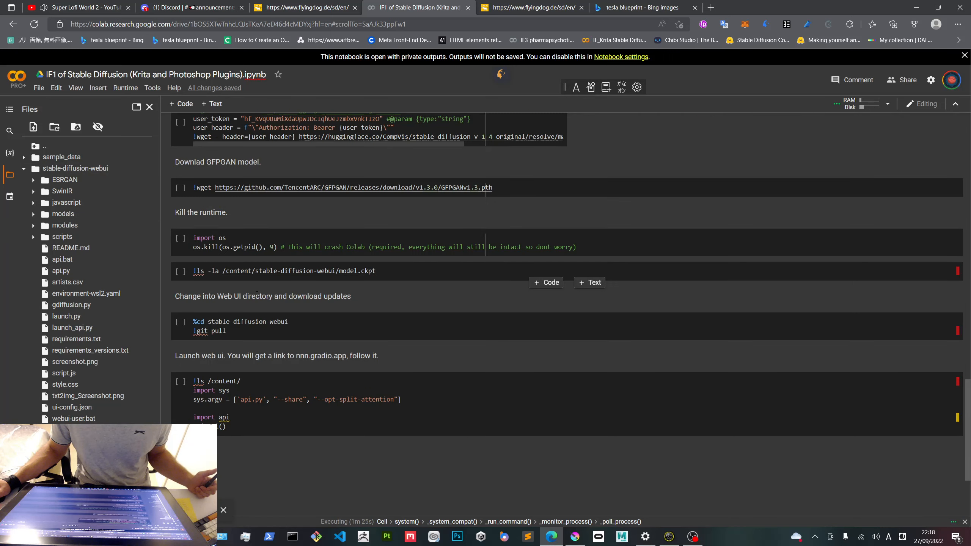
scroll(256, 294, up, 2)
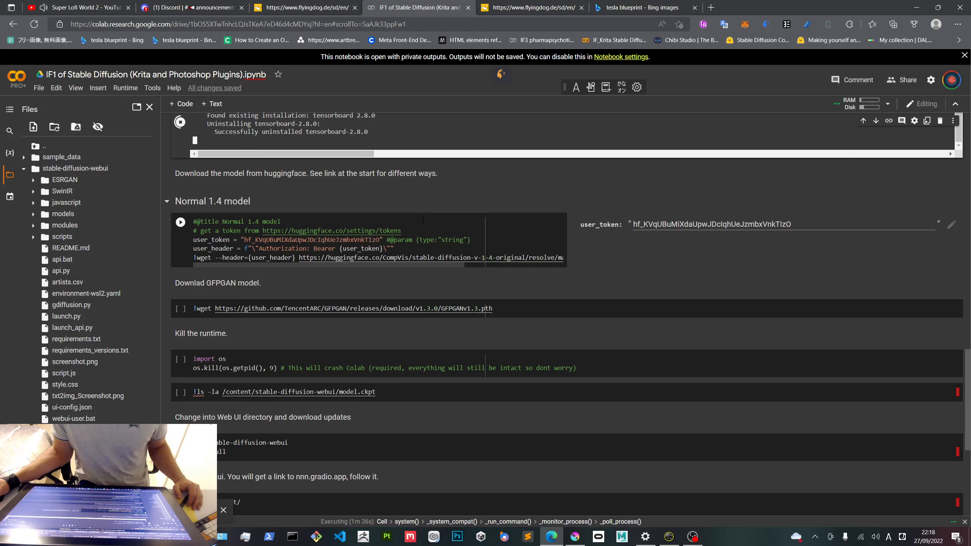
scroll(580, 224, down, 7)
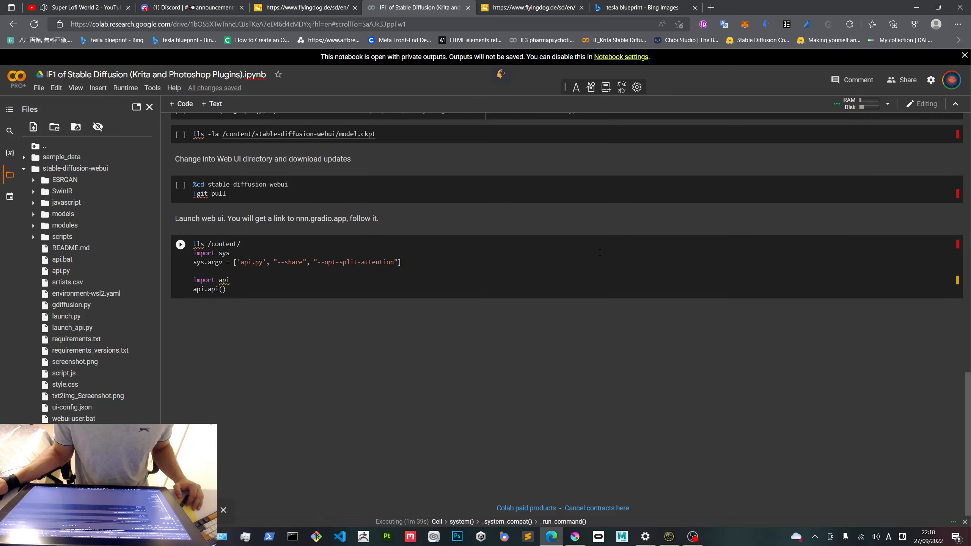
scroll(599, 253, up, 5)
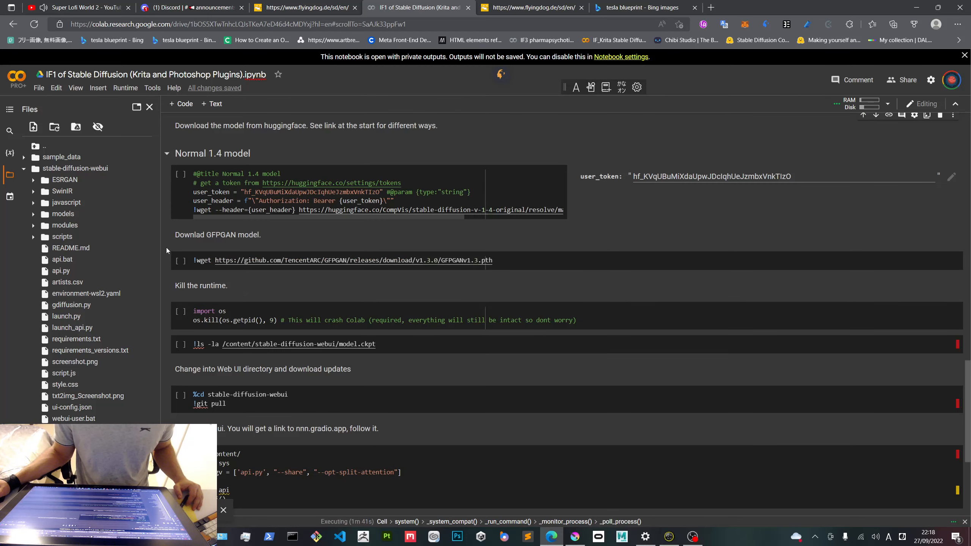
scroll(323, 258, up, 1)
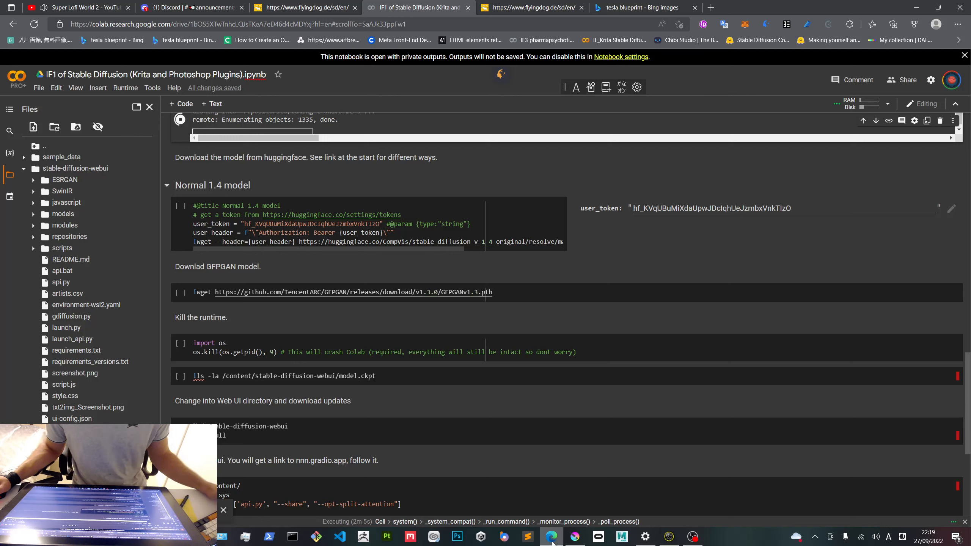
Switch to Krita, check the Stable Diffusion plugin's configuration and accept it, and open the recent document cars2.kra.
click(574, 537)
click(814, 490)
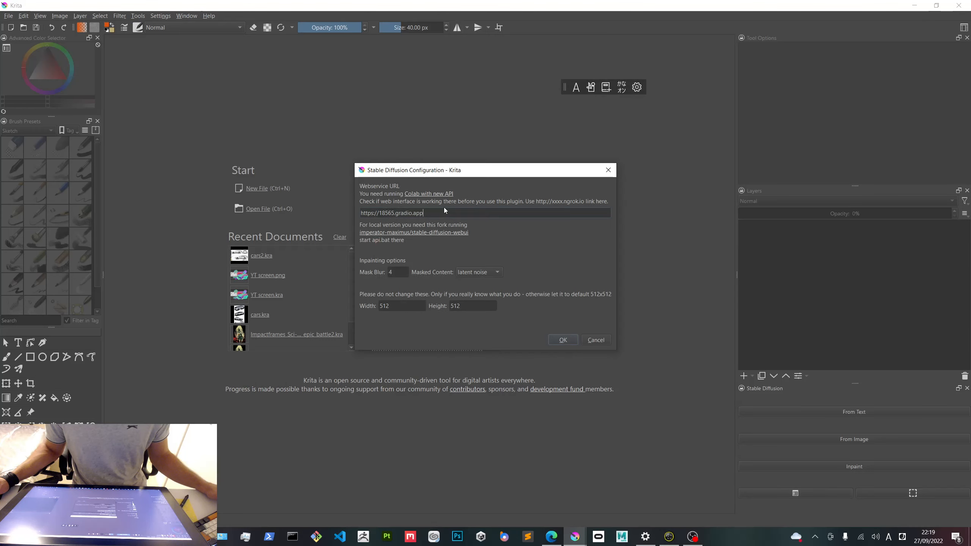
key(Return)
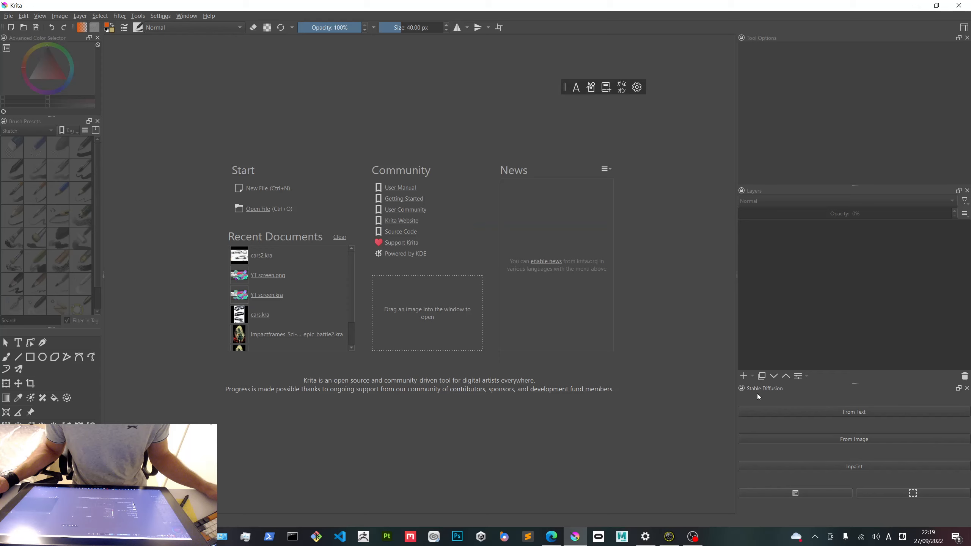
click(256, 260)
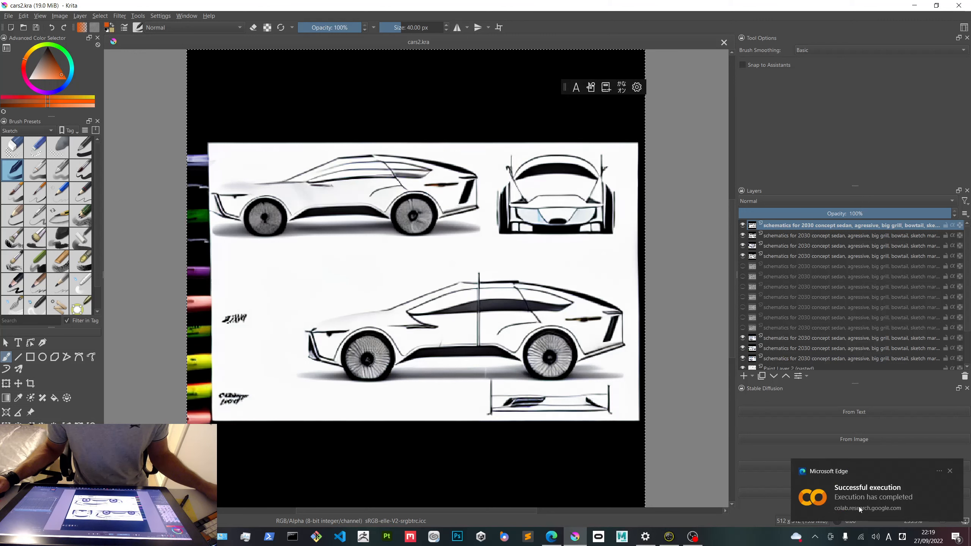
Switch back to the Colab notebook and run the Normal 1.4 model cell to download the model from Hugging Face.
click(861, 510)
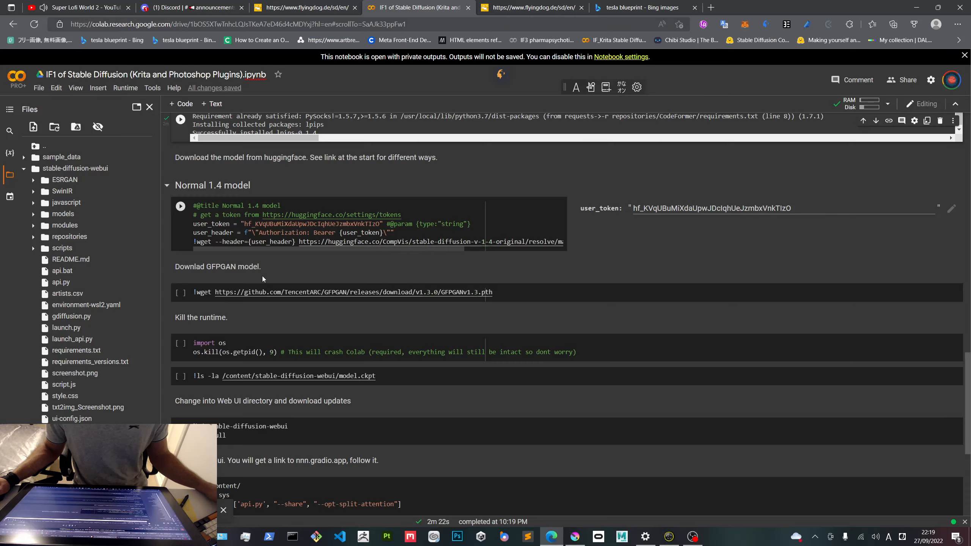
click(180, 207)
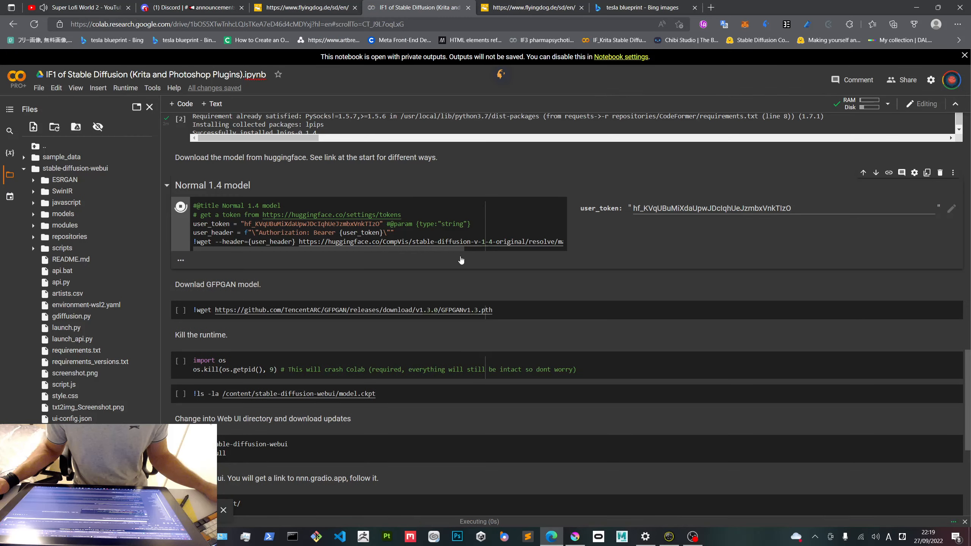
Switch to Krita and hide the two topmost layers of cars2.kra to show the car sketch beneath them.
key(alt+Tab)
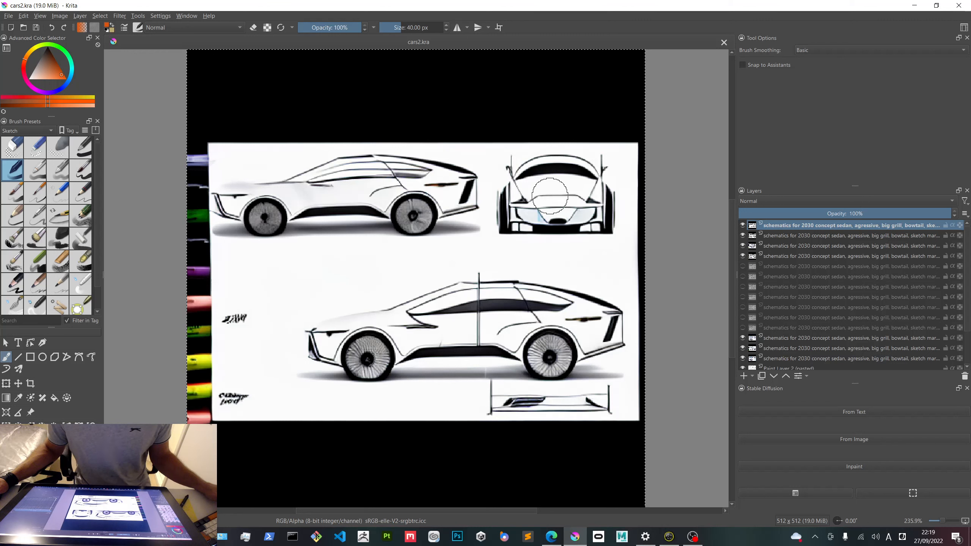
click(782, 236)
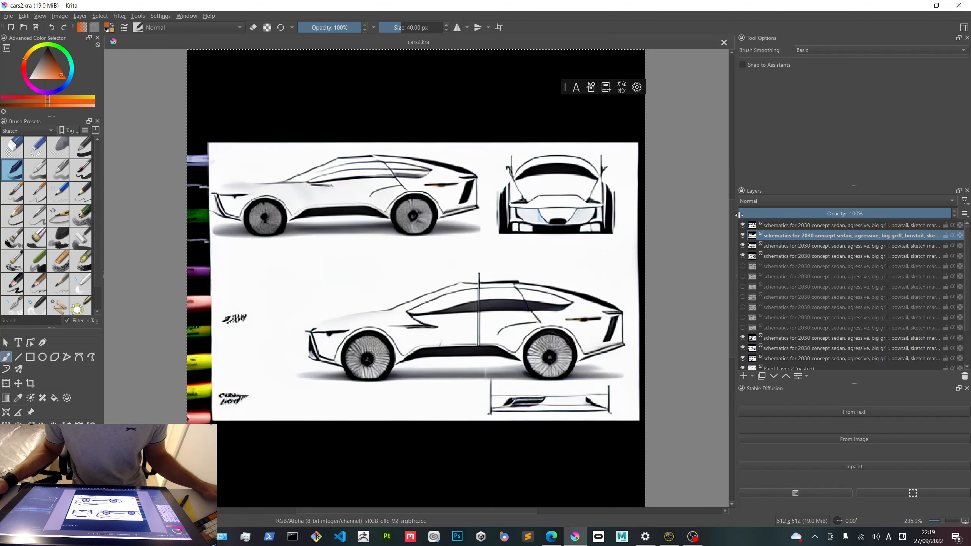
click(743, 225)
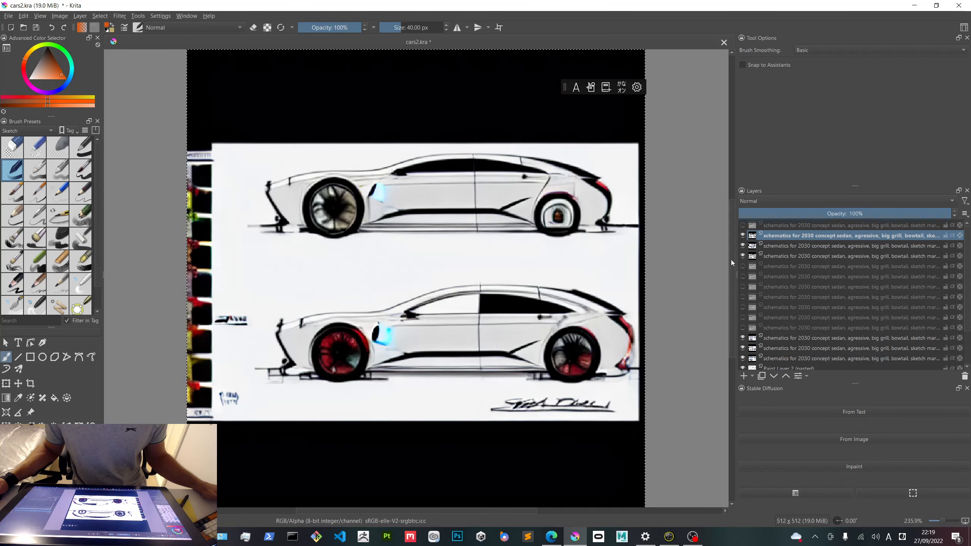
click(742, 235)
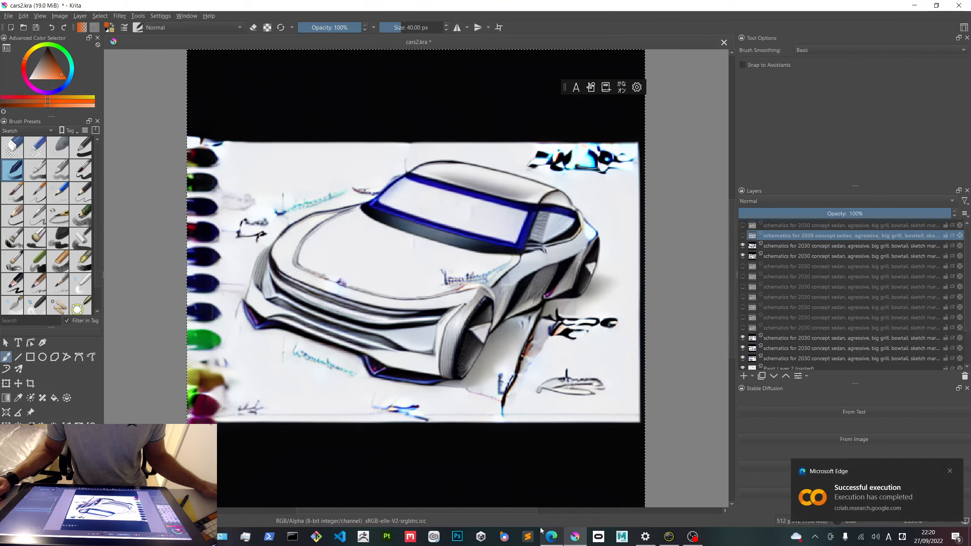
Switch back to the Colab notebook and run the cell that downloads the GFPGANv1.3.pth model.
click(551, 536)
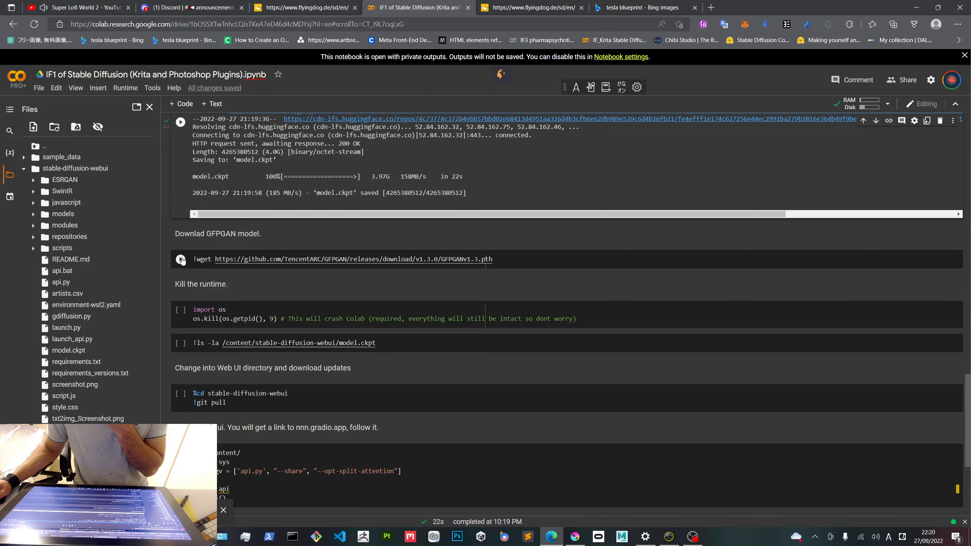
click(181, 260)
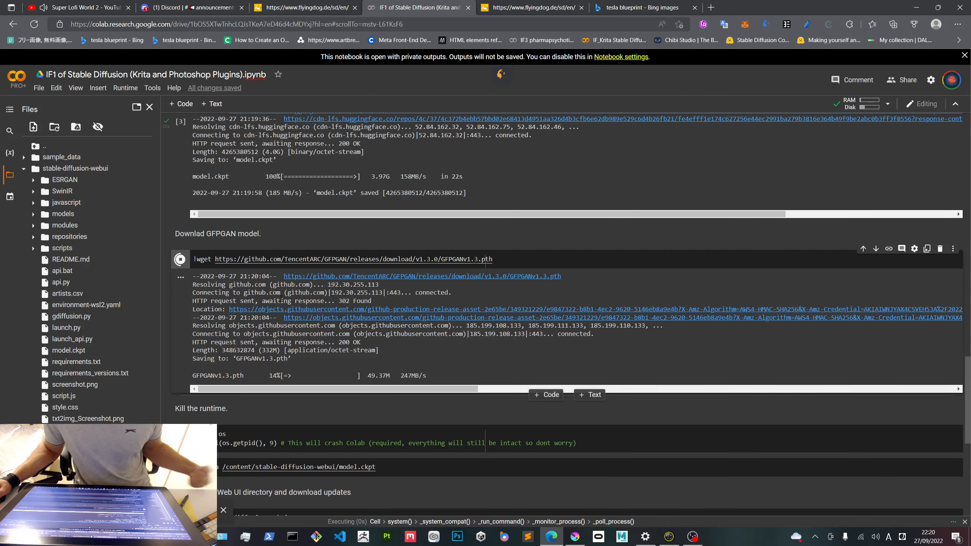
scroll(342, 310, down, 3)
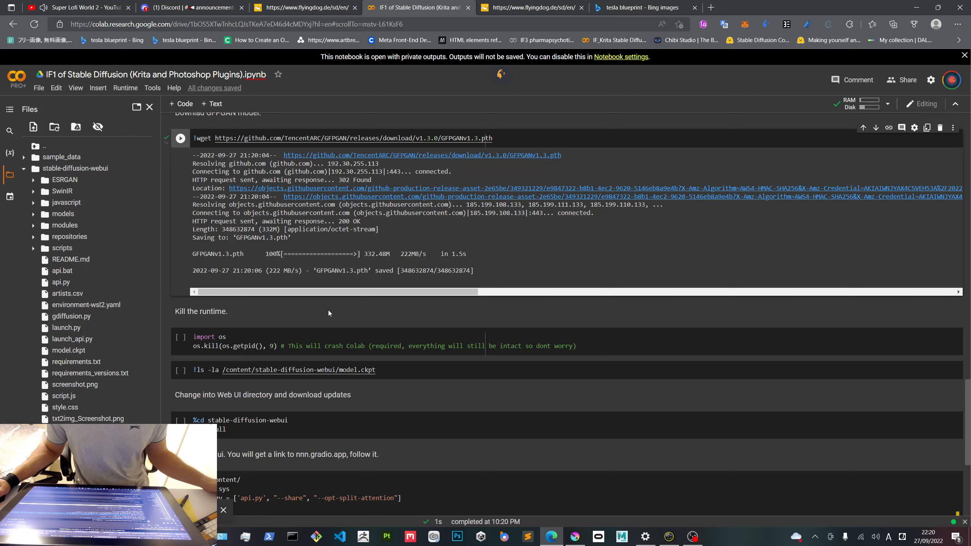
Run the cell that kills the Colab runtime, and run the cell that lists /content/stable-diffusion-webui/model.ckpt.
click(328, 337)
scroll(234, 314, down, 3)
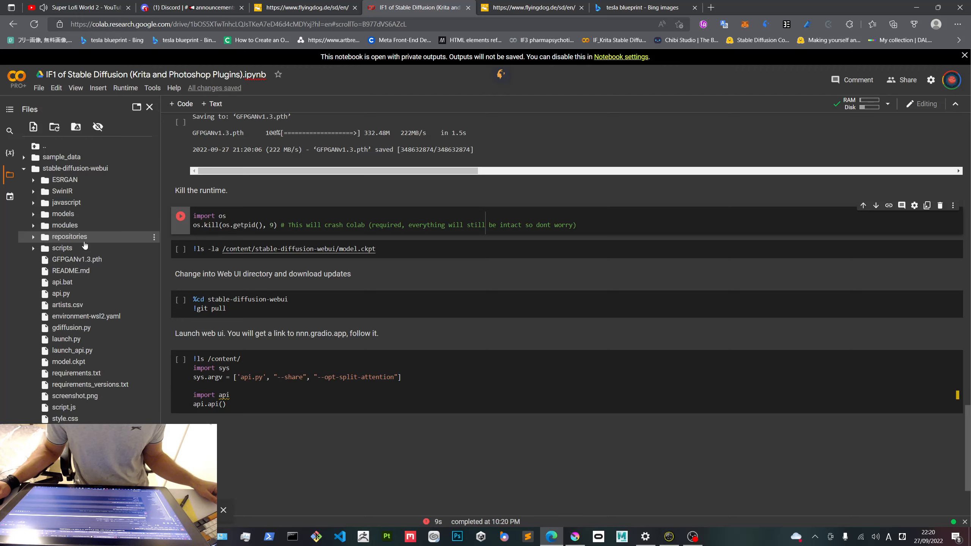
click(181, 251)
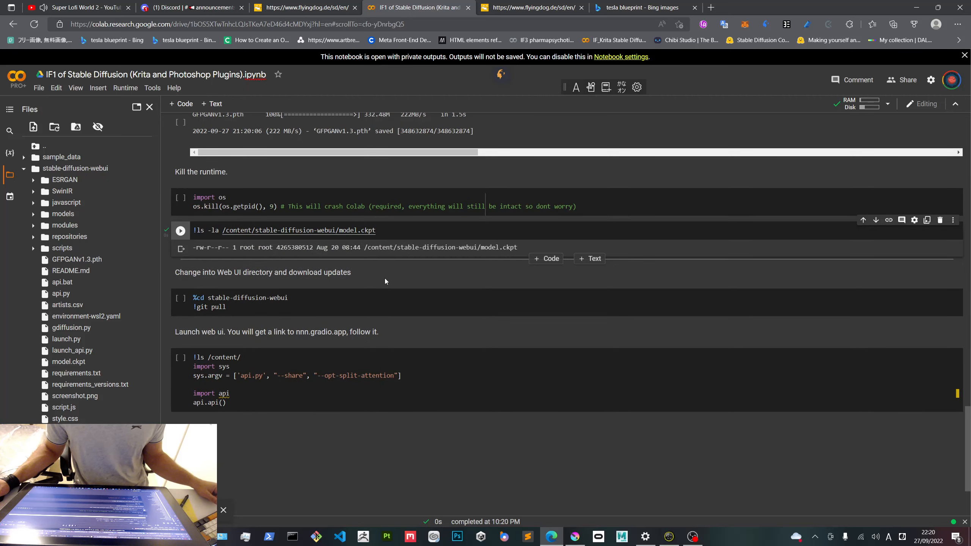
Run the cell that changes into stable-diffusion-webui and pulls updates, and launch the web UI with the api.py cell.
scroll(385, 281, down, 3)
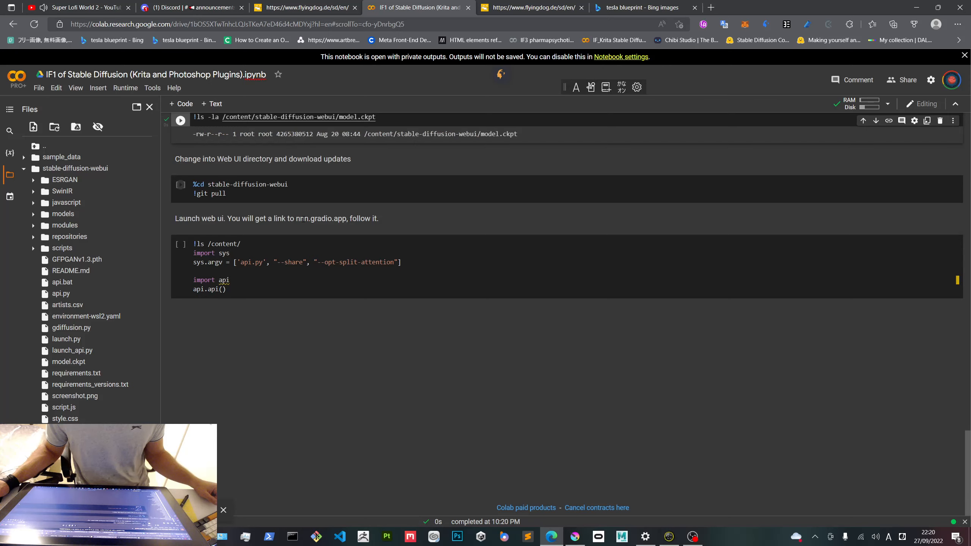
click(181, 185)
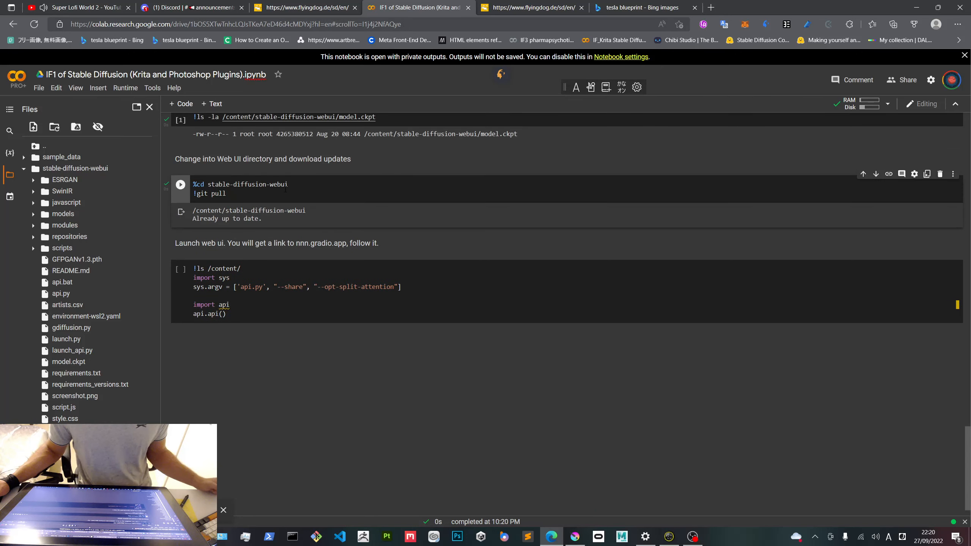
scroll(180, 248, down, 1)
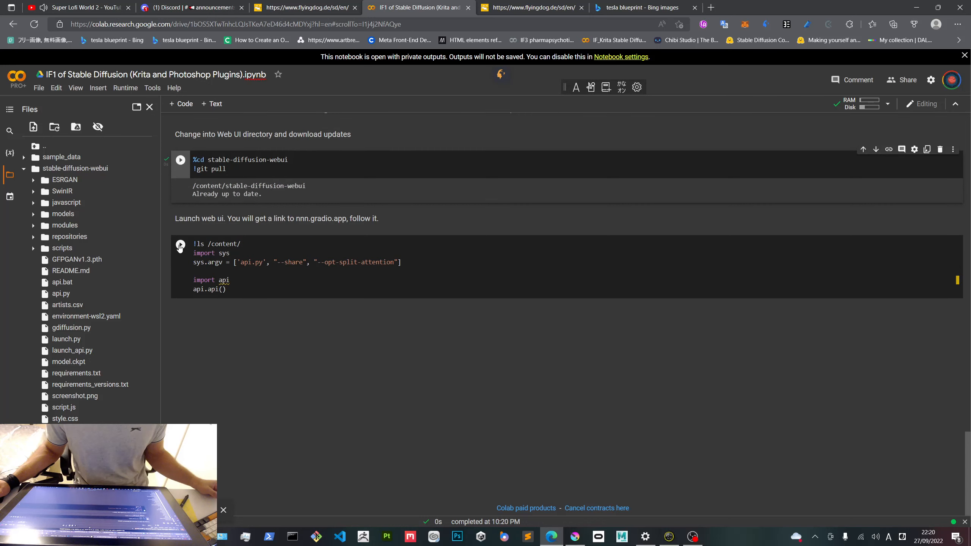
click(180, 246)
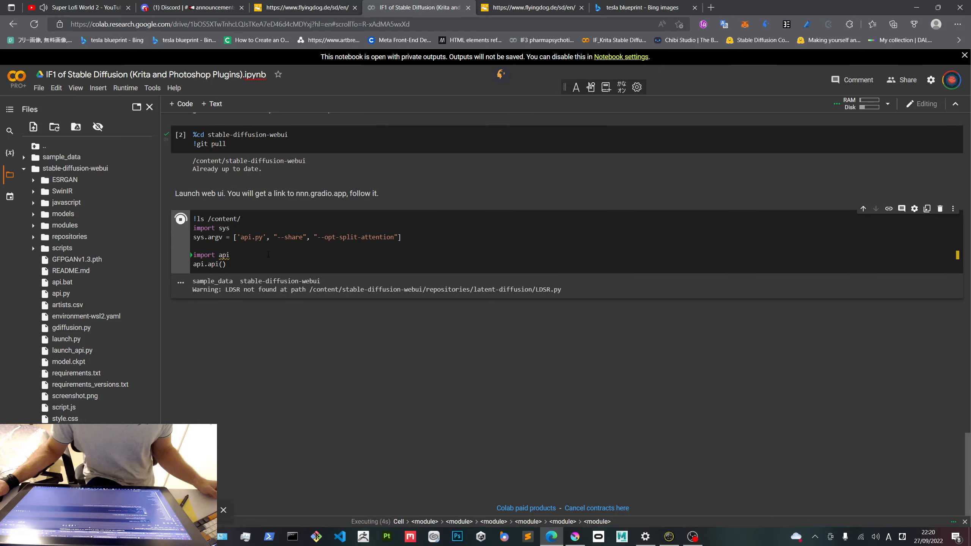
Switch to Krita to check the webservice URL in the Stable Diffusion configuration, and return to the Colab notebook.
click(573, 538)
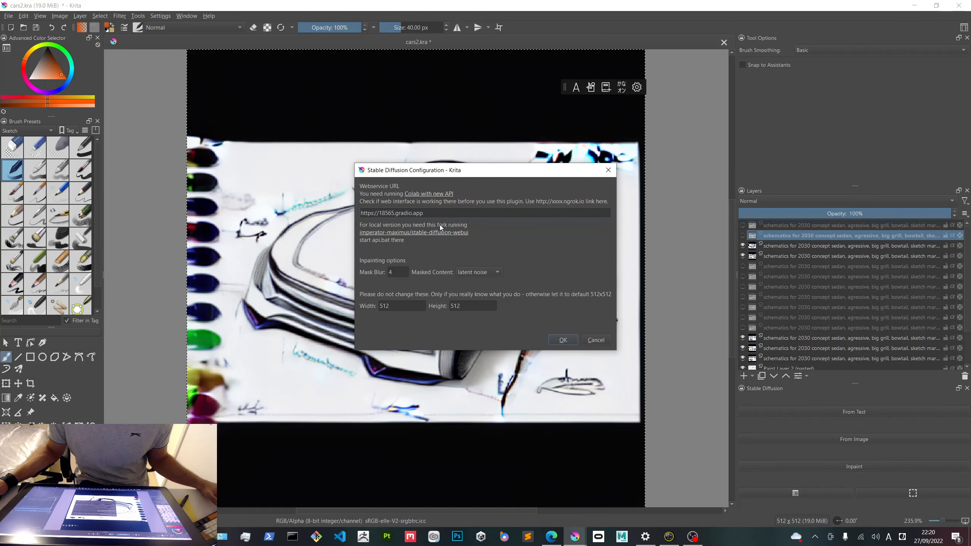
click(555, 538)
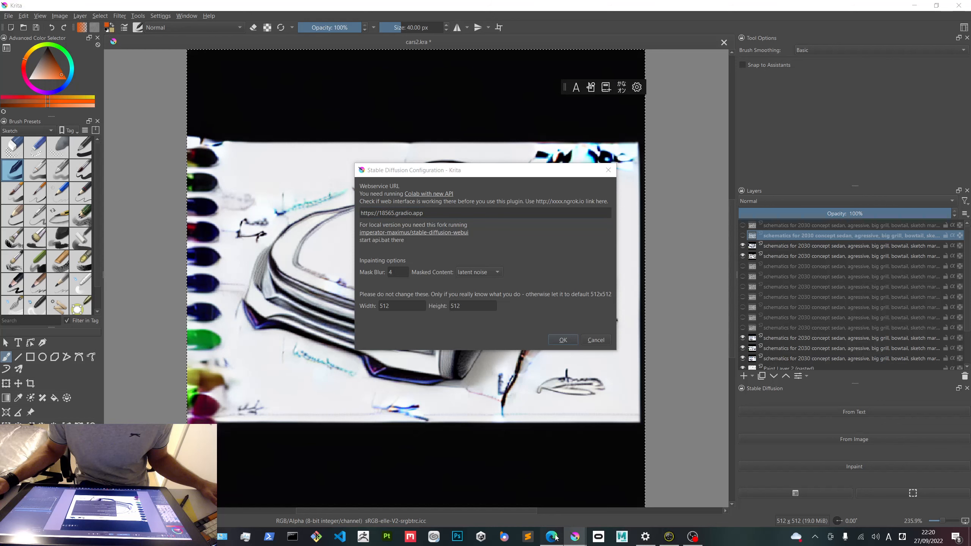
click(552, 537)
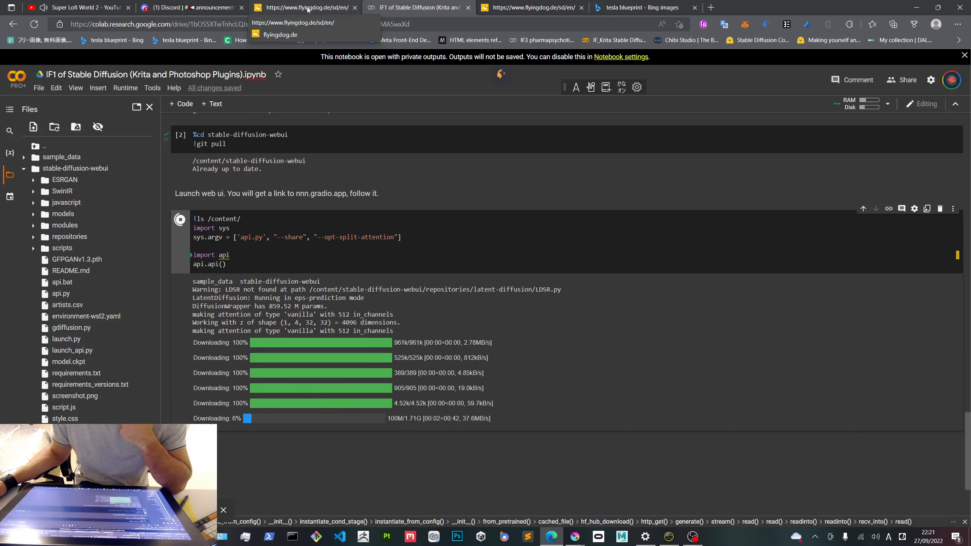
Review the Krita plugin and server update announcements on Discord, and compare them with the Stable Diffusion configuration in Krita.
click(189, 8)
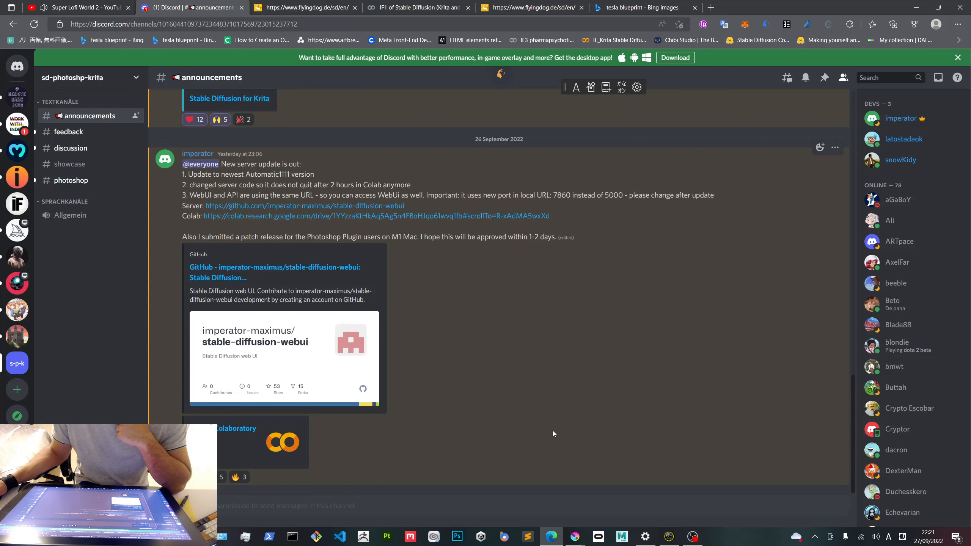
scroll(553, 431, up, 3)
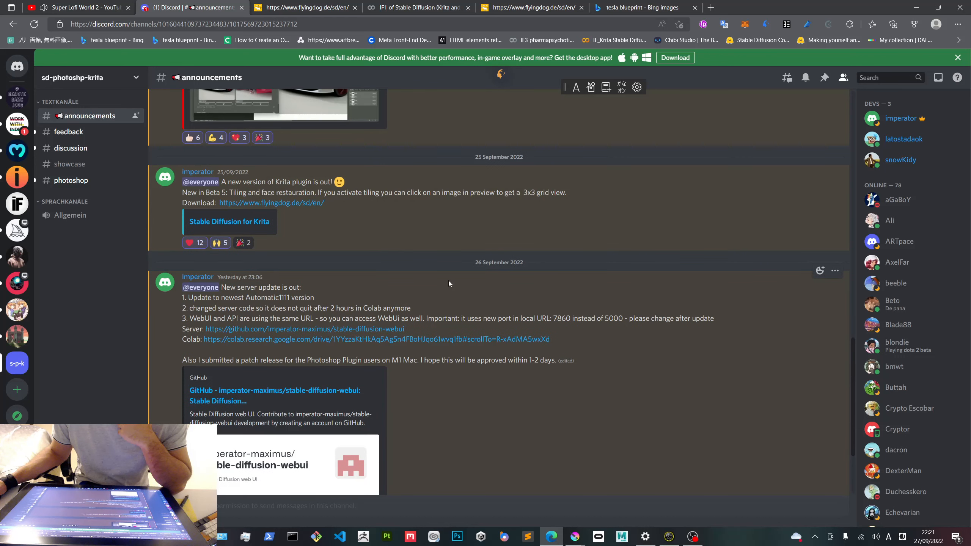
click(575, 537)
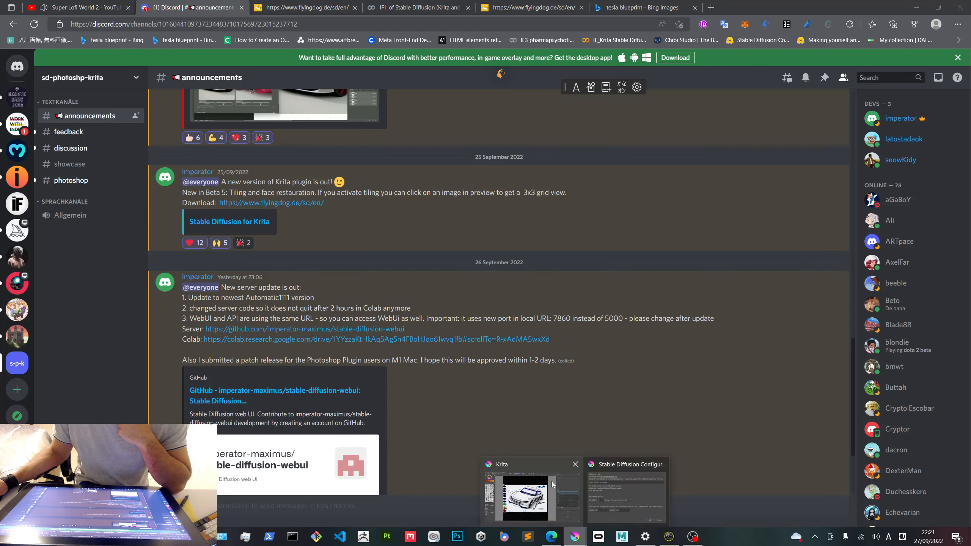
click(552, 485)
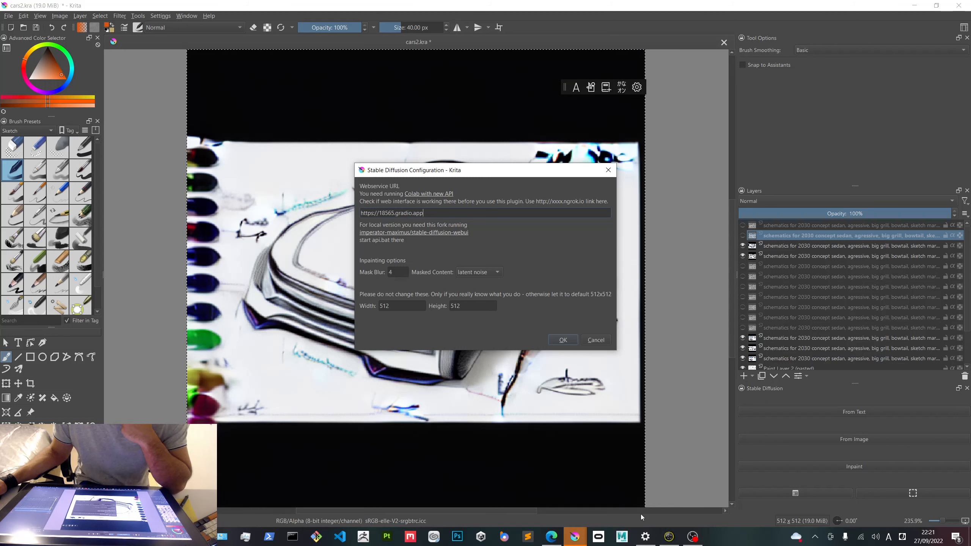
click(551, 537)
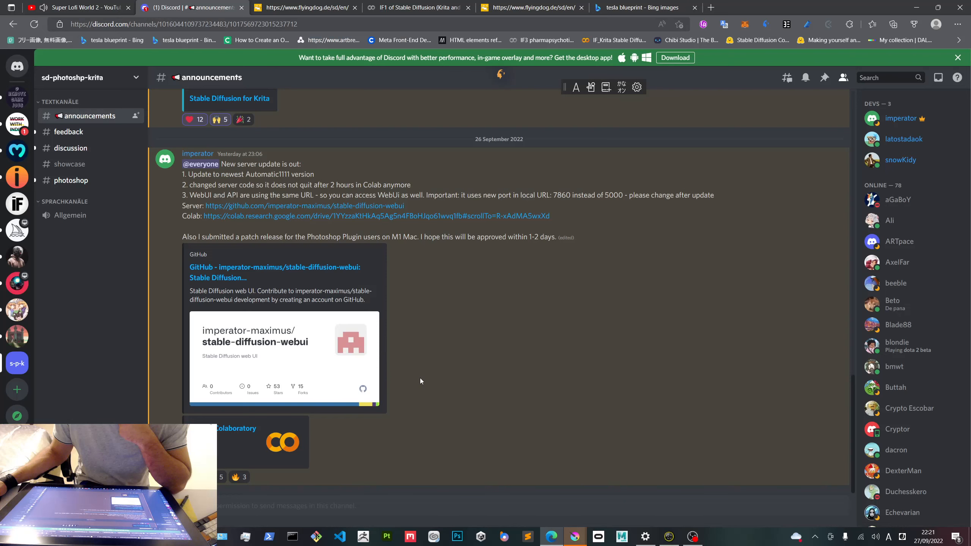
Switch to Krita's Stable Diffusion configuration and examine the width and height settings.
click(574, 536)
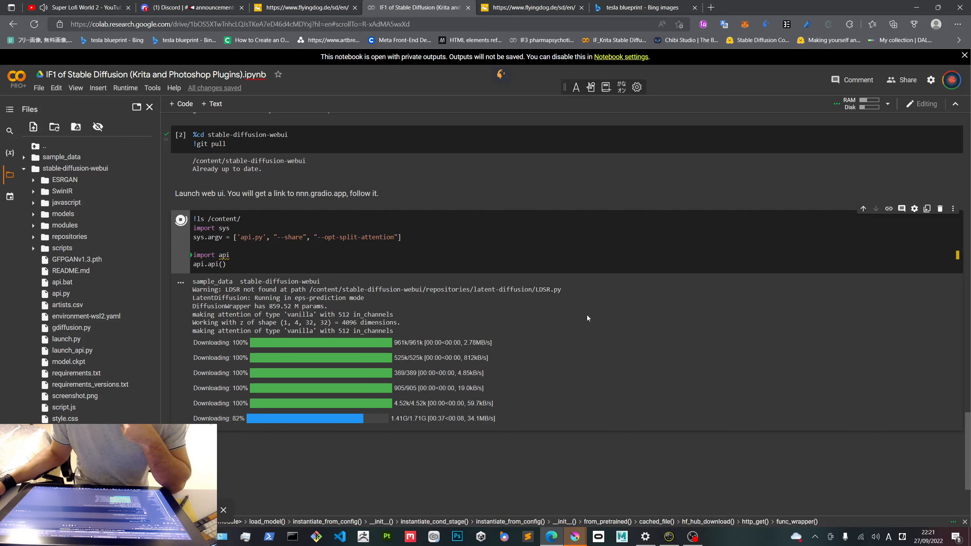
mouse_move(575, 537)
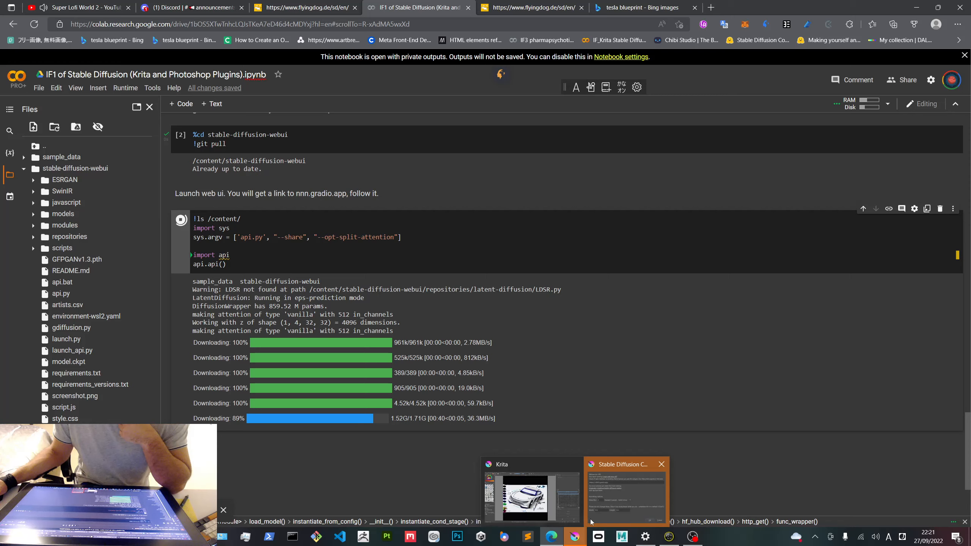
mouse_move(654, 498)
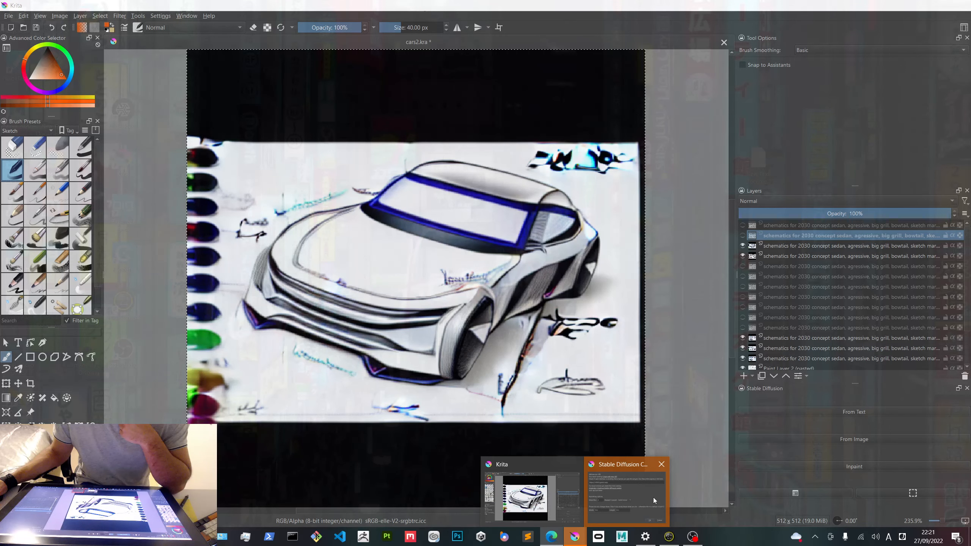
click(654, 498)
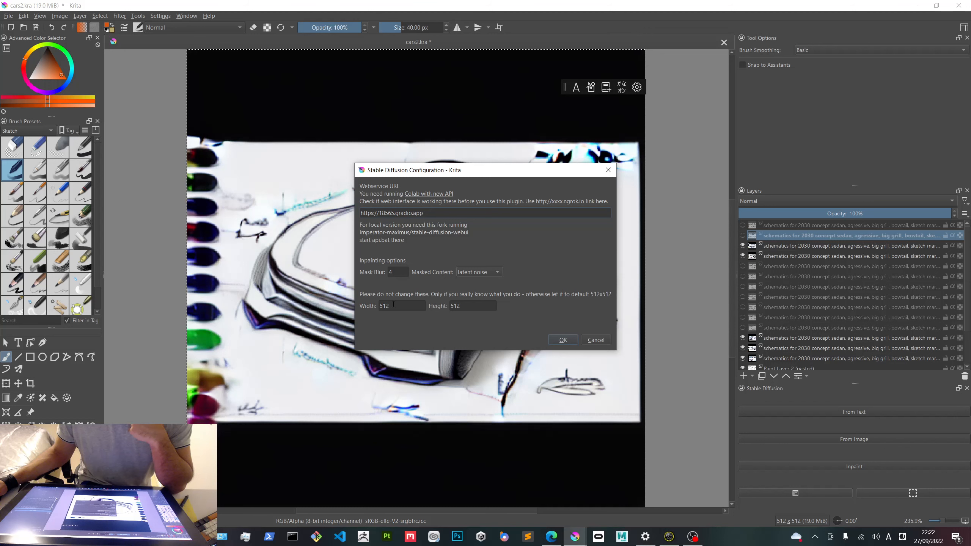
click(394, 305)
key(Tab)
key(shift+Tab)
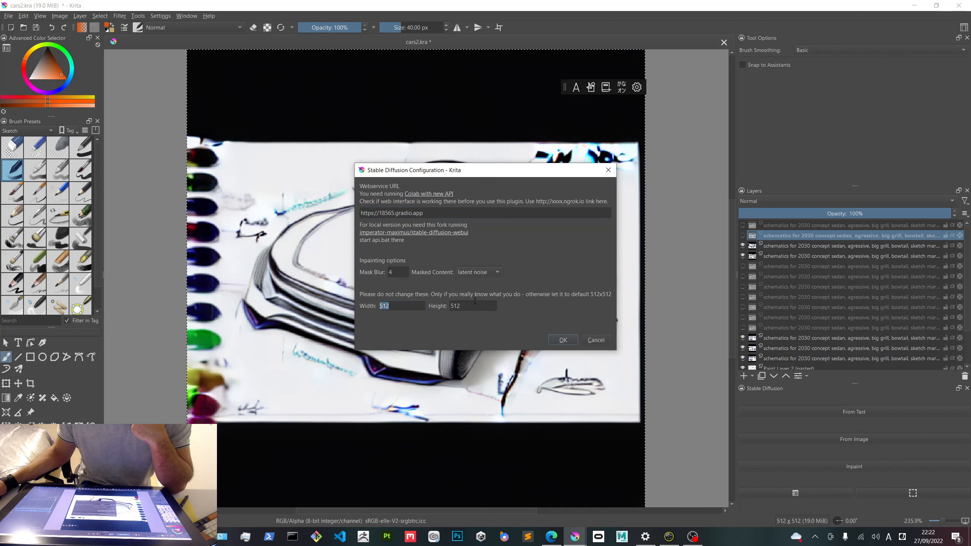
click(475, 302)
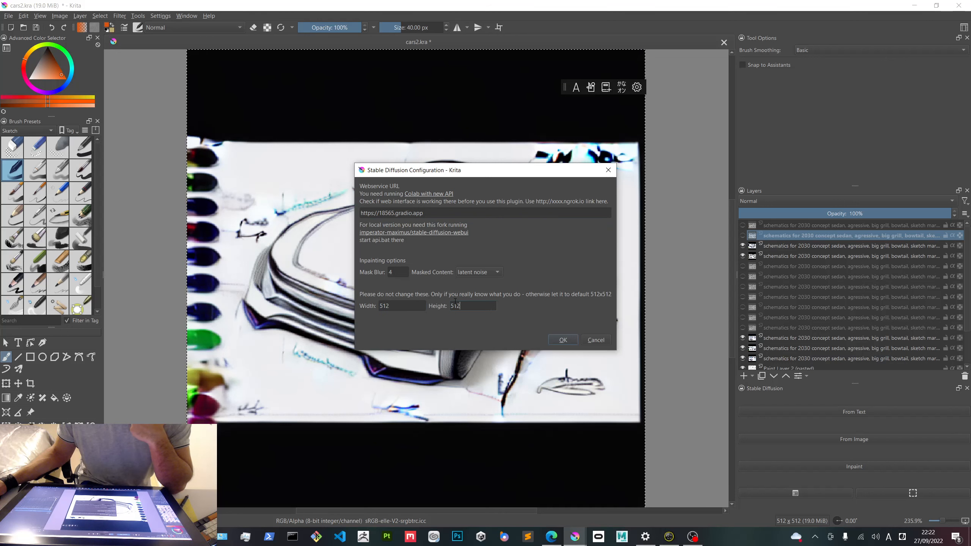
drag(399, 305, 377, 304)
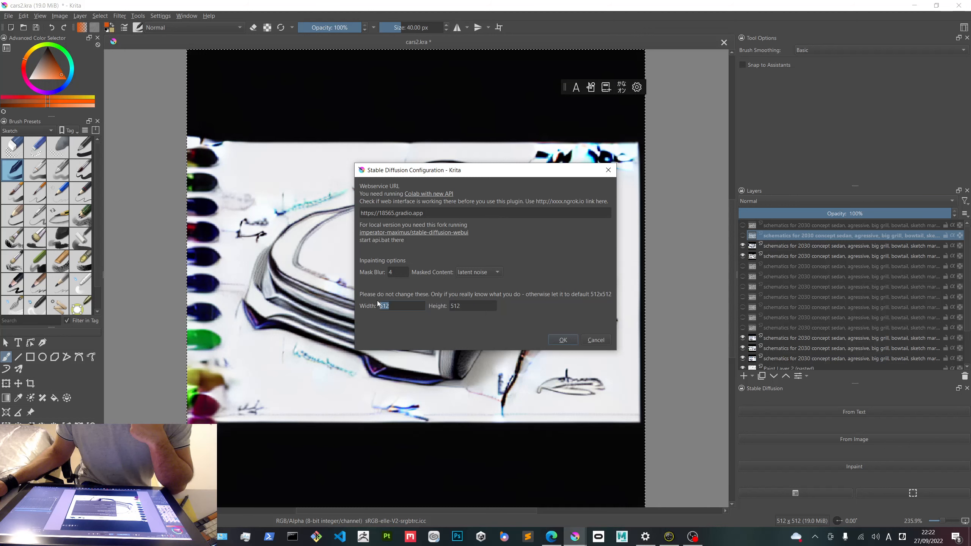
drag(450, 306, 464, 307)
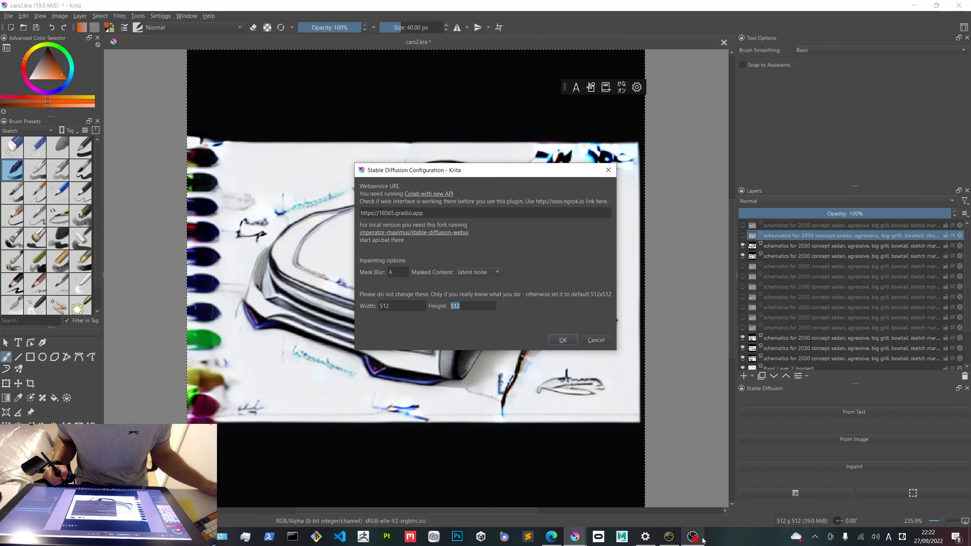
Switch back to the Colab notebook and look through the txt2img settings of the embedded web UI.
click(554, 538)
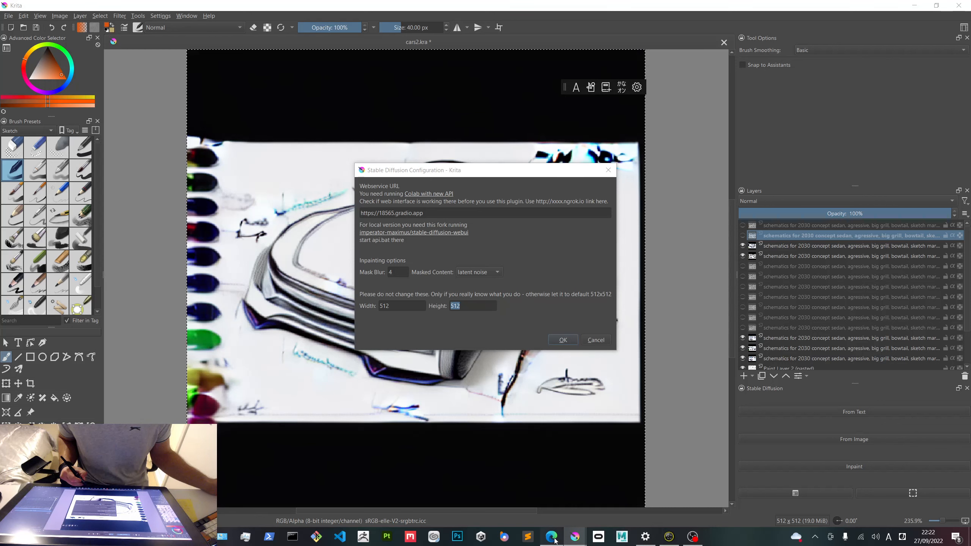
click(554, 538)
drag(615, 248, 615, 306)
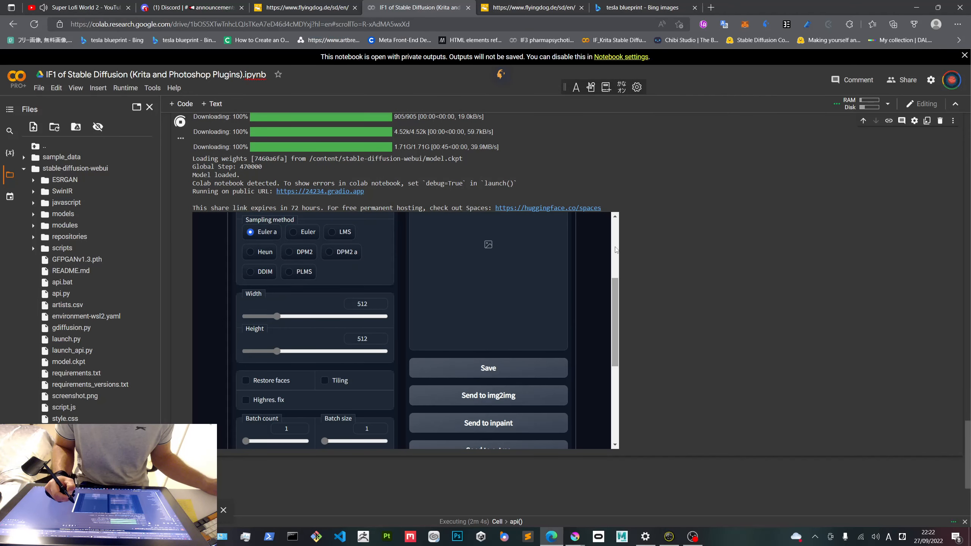
click(615, 249)
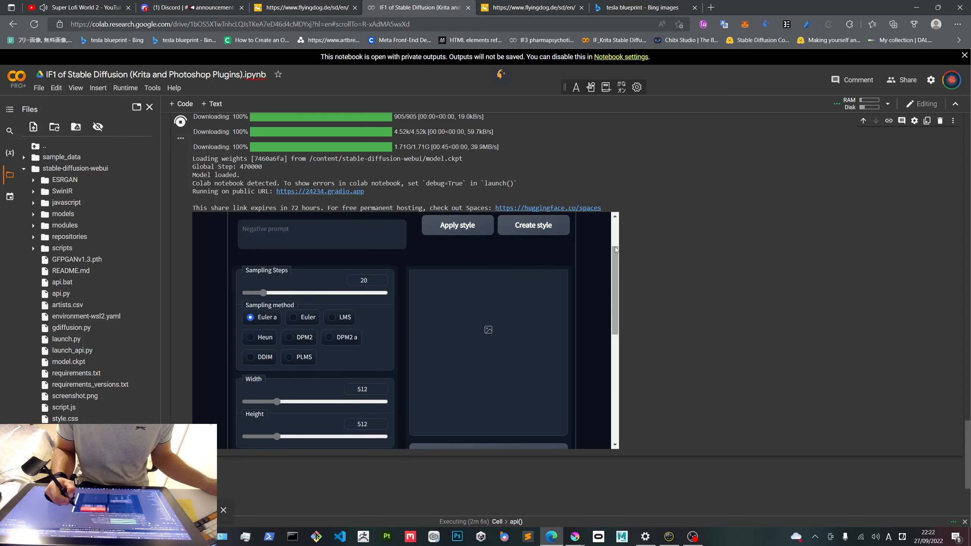
drag(616, 249, 369, 195)
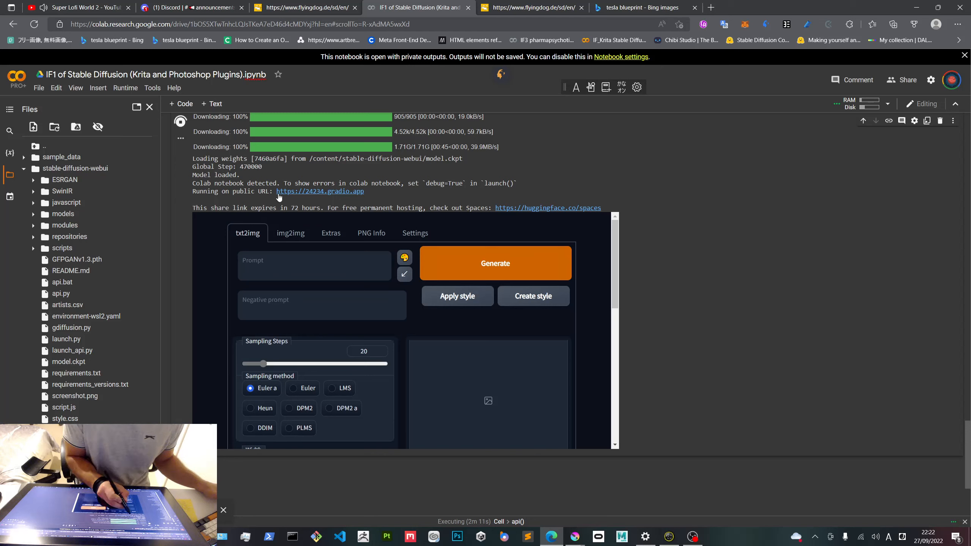
drag(365, 191, 295, 194)
right_click(294, 194)
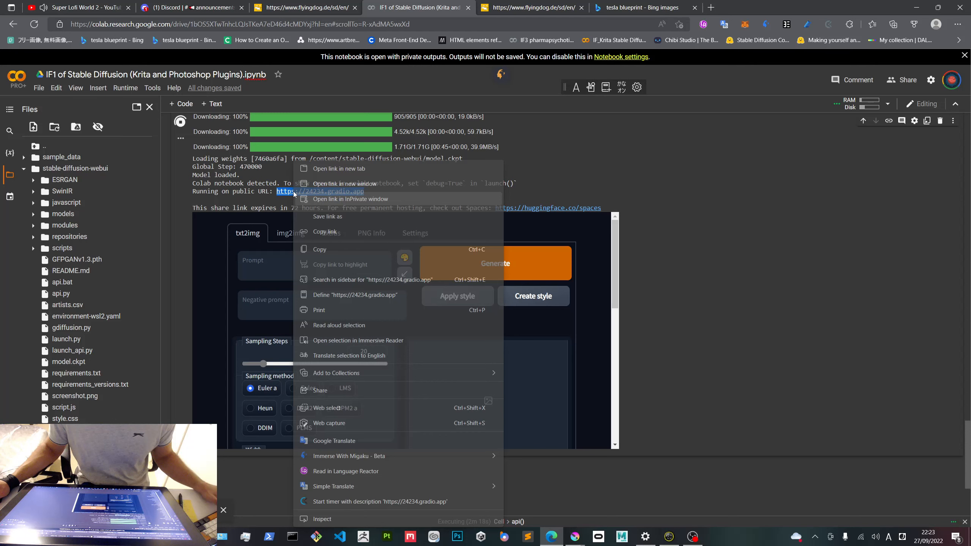
click(575, 537)
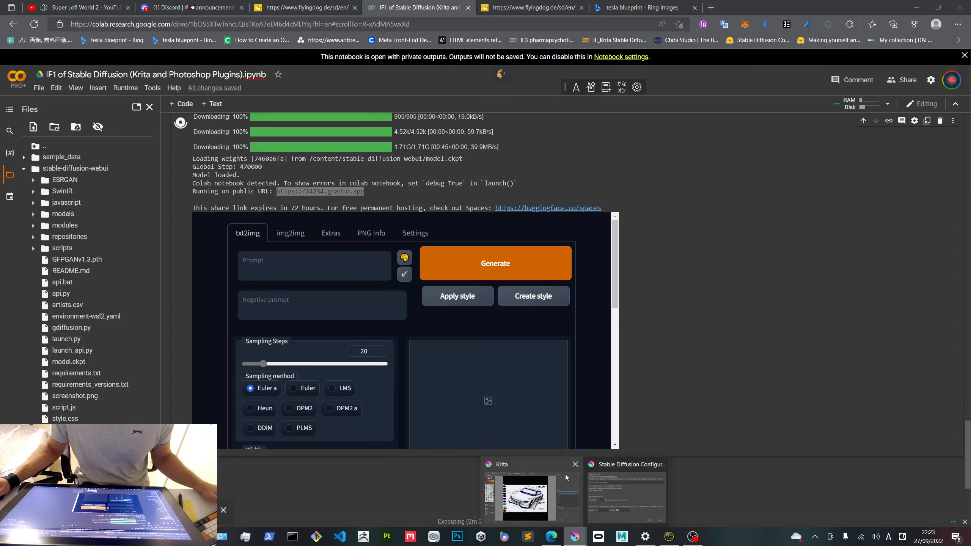
mouse_move(592, 501)
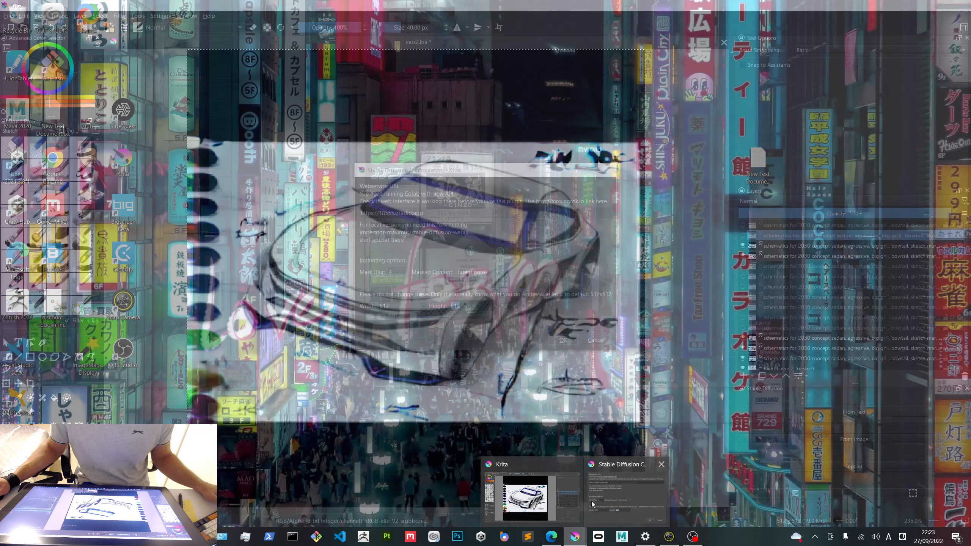
click(592, 501)
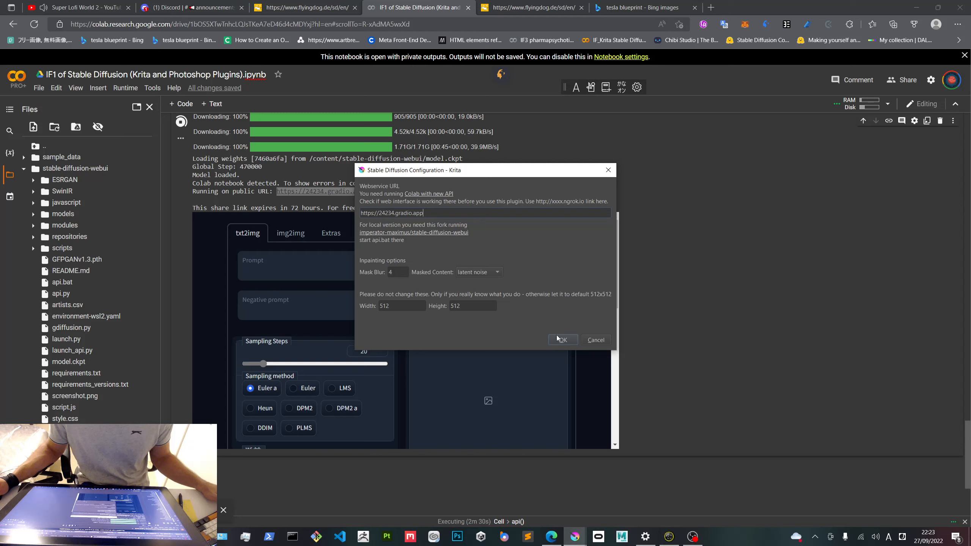
Switch to Krita and toggle the visibility of the second layer from the top in cars2.kra.
click(581, 533)
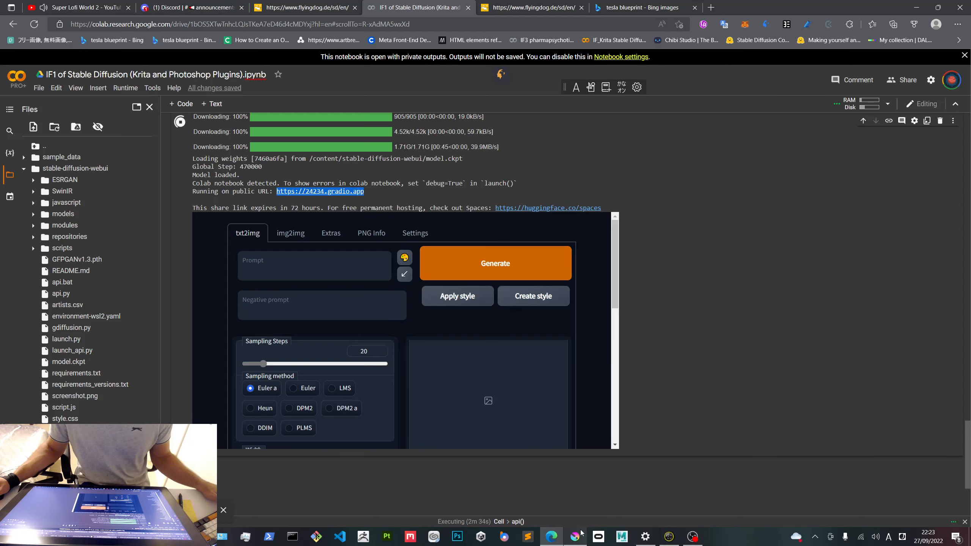
click(581, 533)
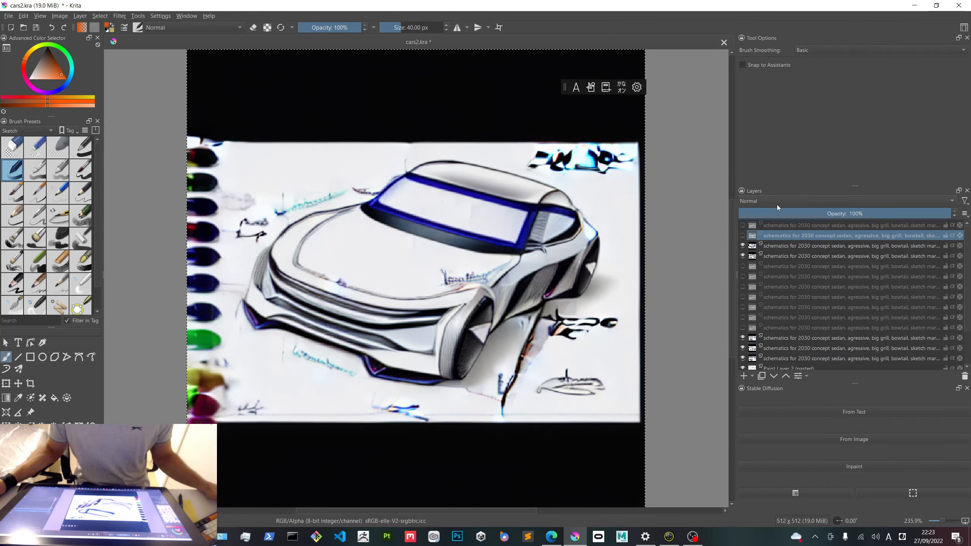
click(743, 236)
Switch to the Tesla blueprint image results in the browser and look through the related car blueprints and sketches.
click(551, 537)
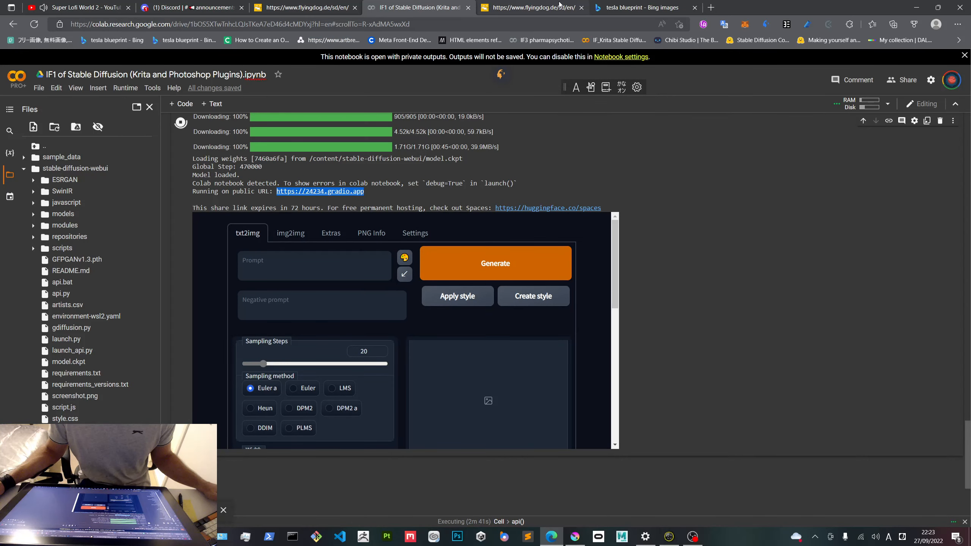
click(627, 6)
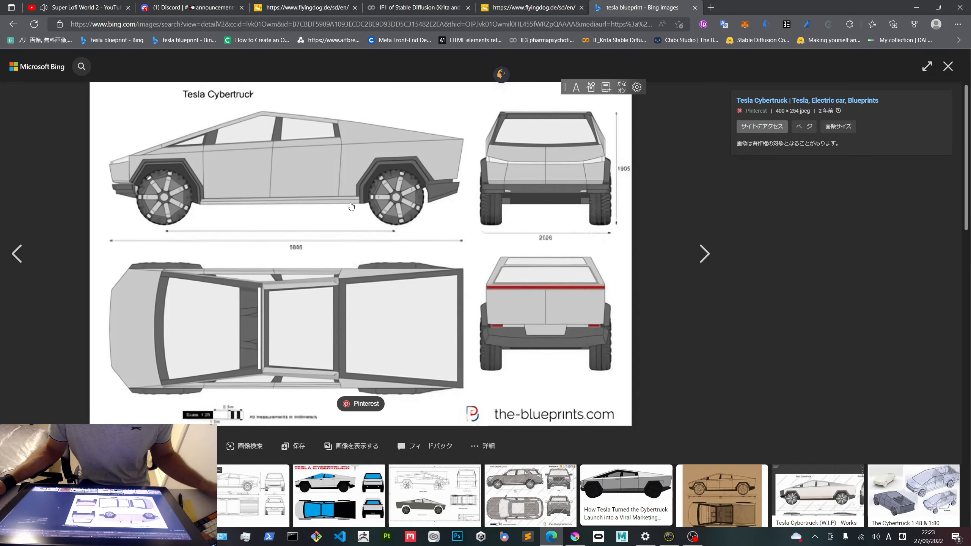
scroll(352, 278, down, 5)
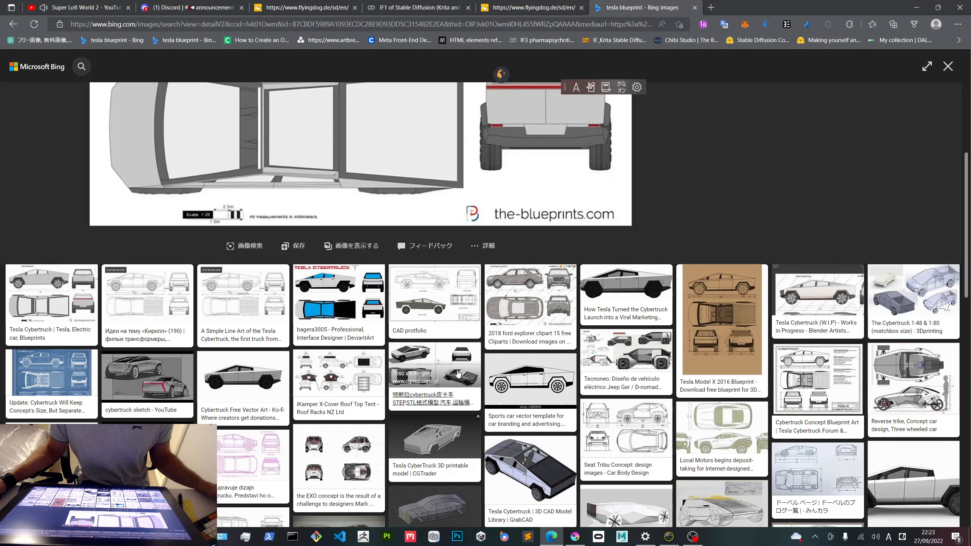
scroll(459, 373, up, 5)
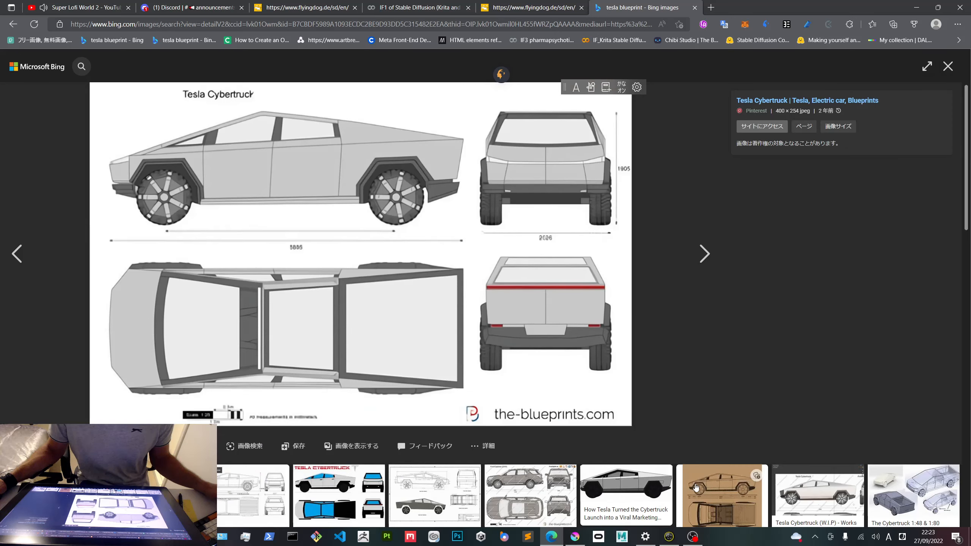
scroll(458, 373, down, 3)
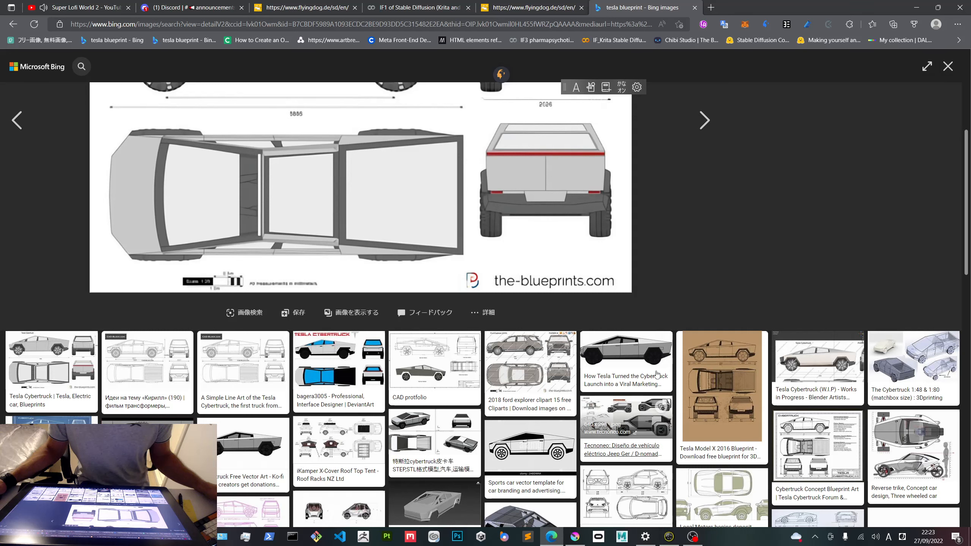
scroll(656, 373, down, 4)
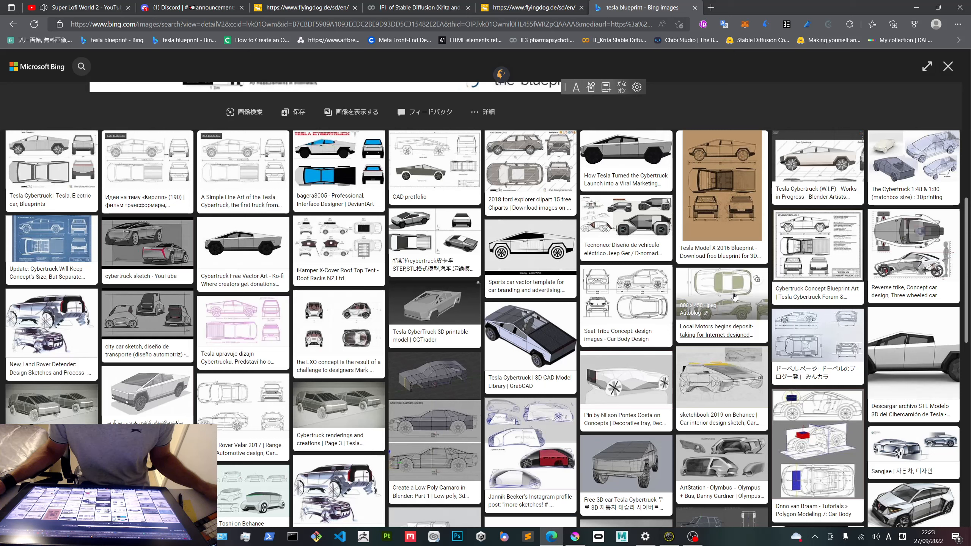
key(alt+Tab)
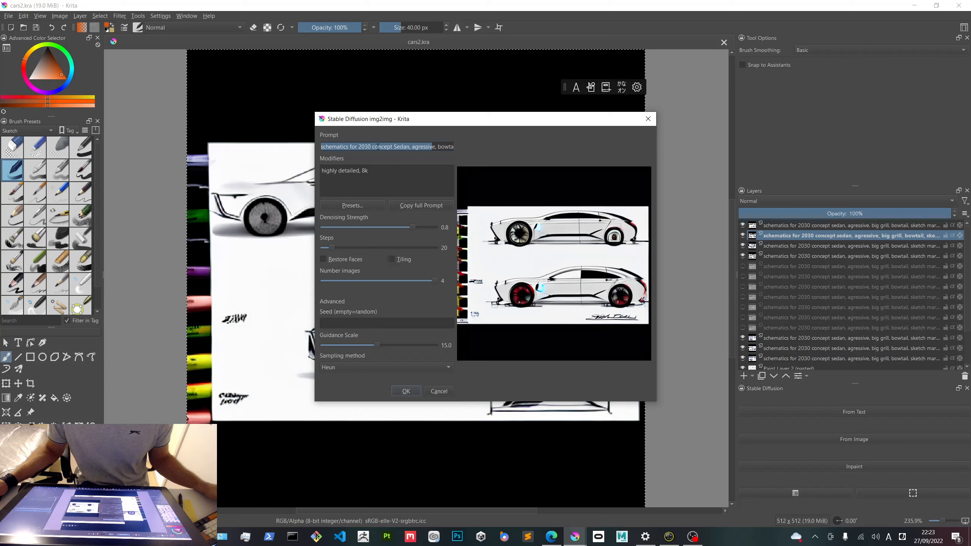
drag(378, 146, 459, 147)
click(398, 147)
drag(336, 146, 319, 147)
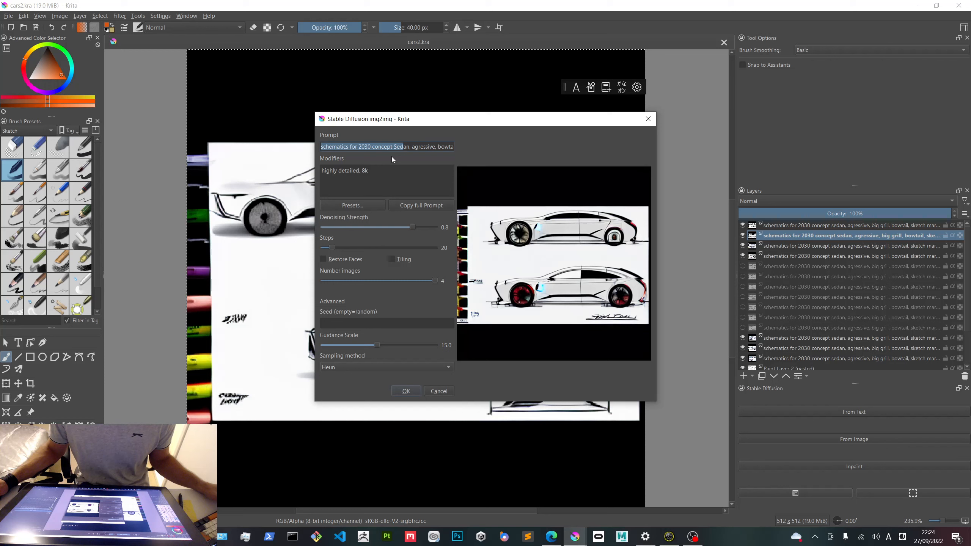
double_click(408, 147)
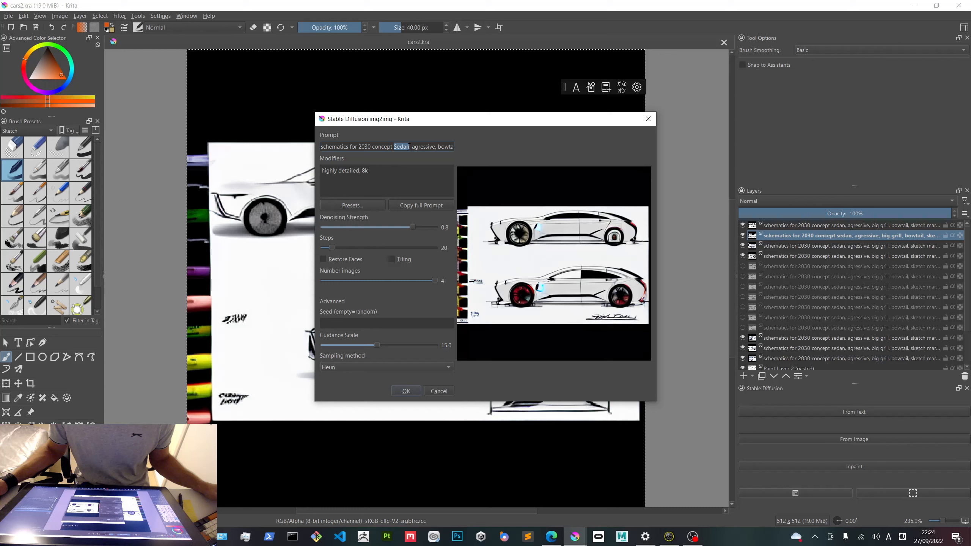
text(SUV)
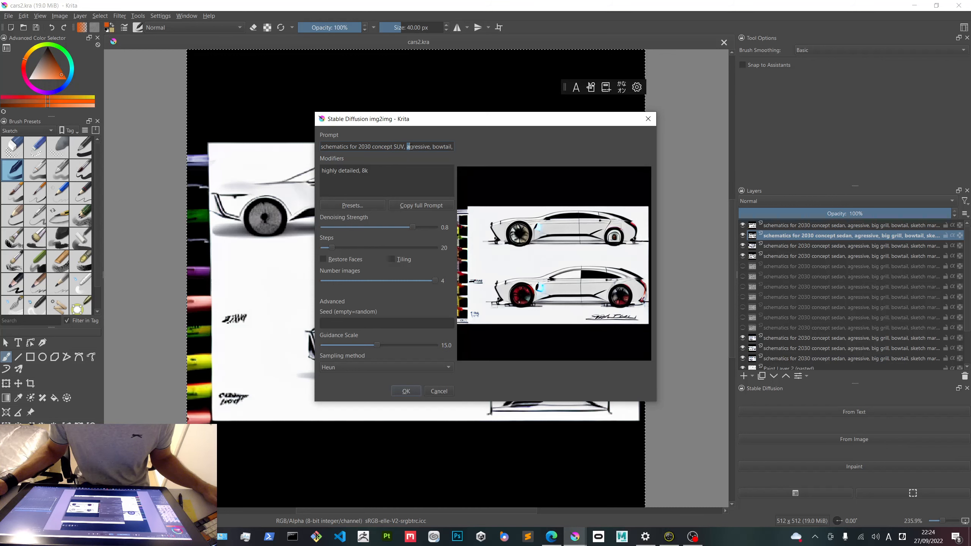
double_click(447, 147)
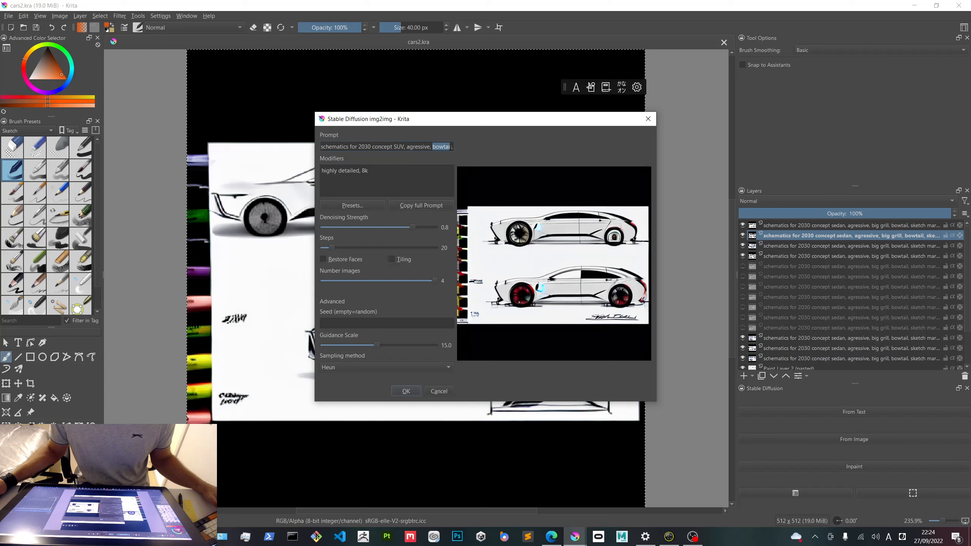
key(BackSpace)
key(BackSpace)
key(BackSpace)
drag(433, 147, 476, 148)
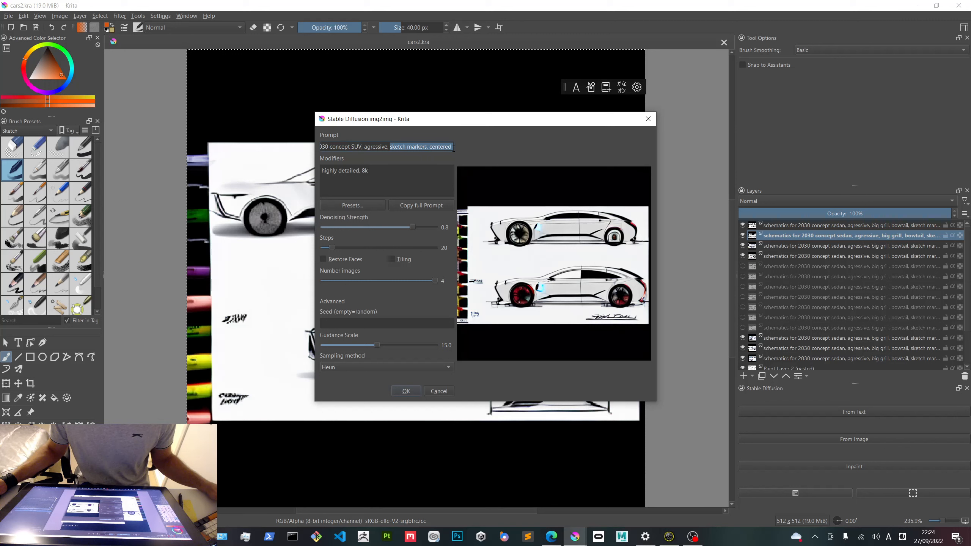
click(443, 183)
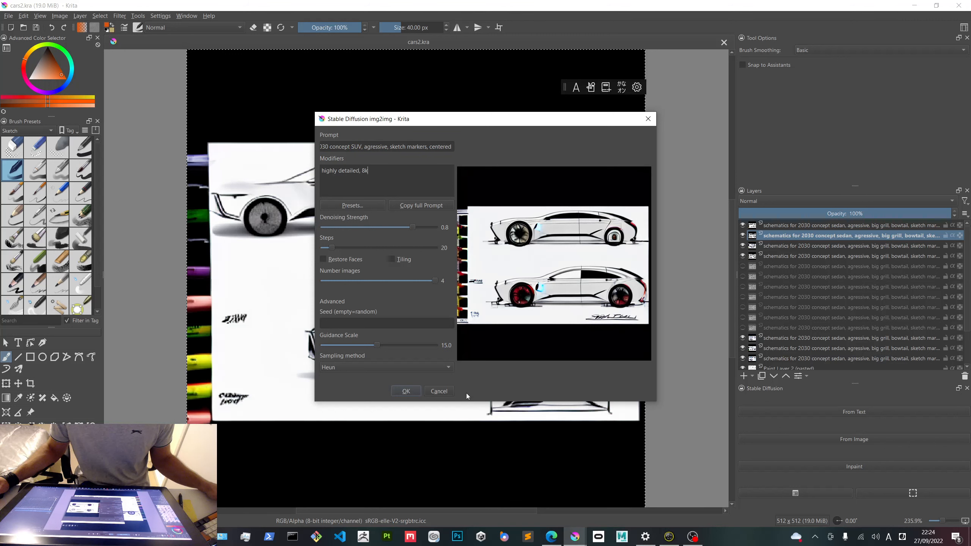
click(440, 392)
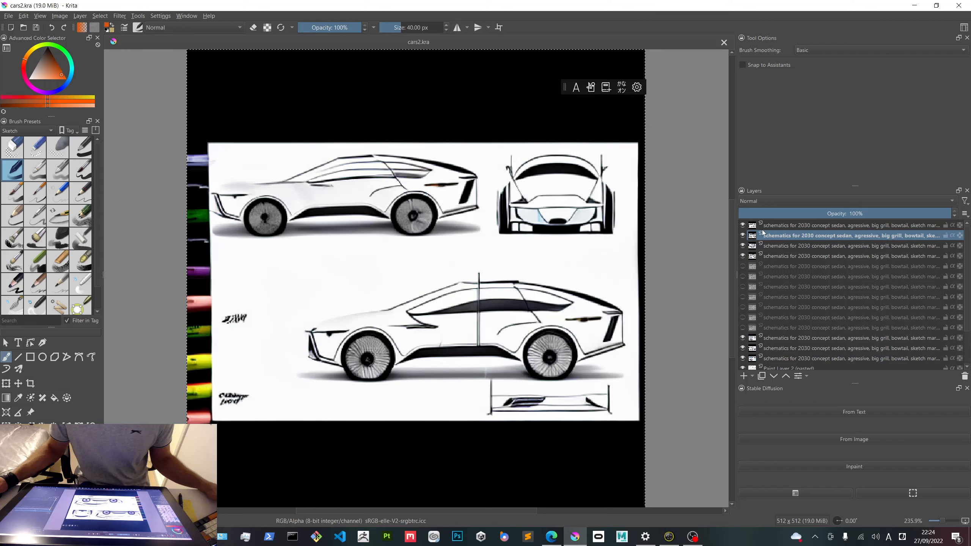
Select the topmost layer in cars2.kra, and fetch the Tesla Cybertruck blueprint image from the browser's image results.
click(762, 228)
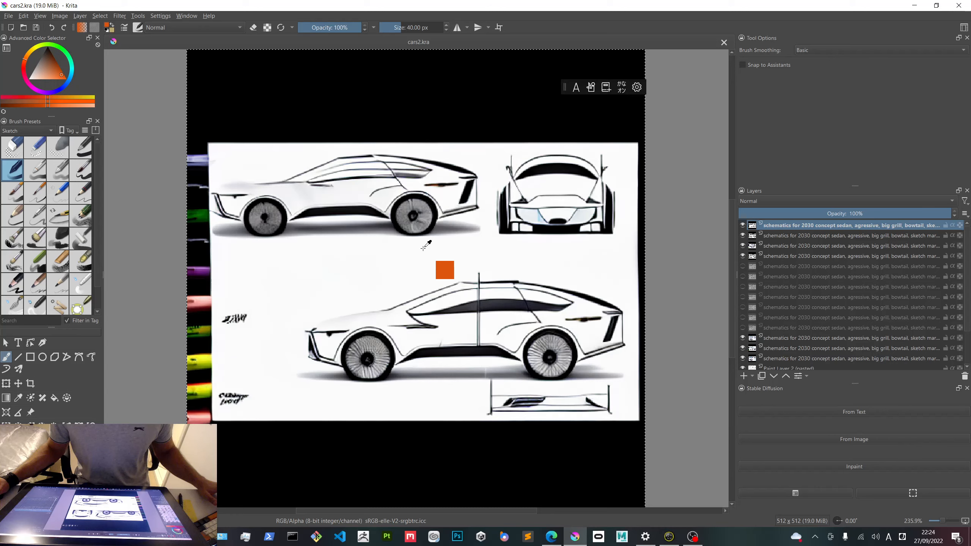
key(alt+Tab)
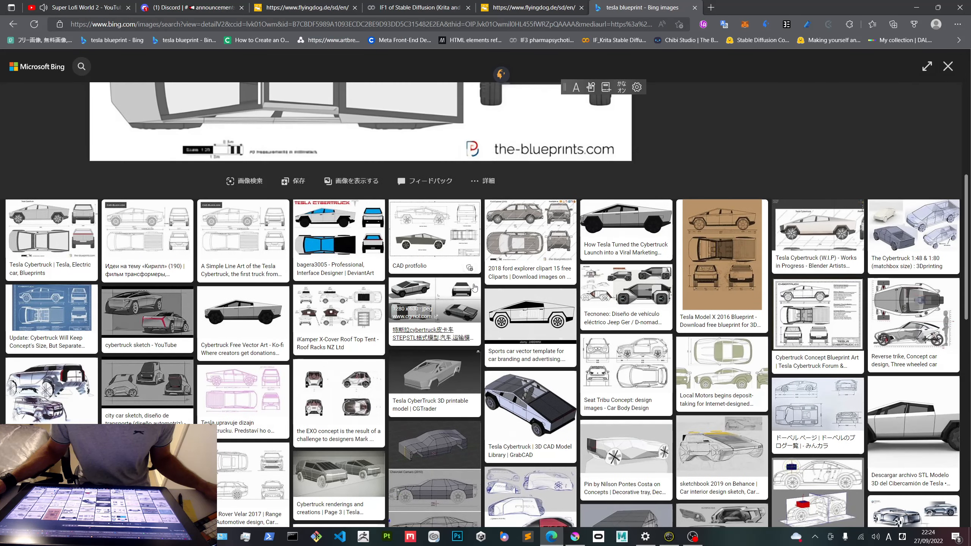
scroll(474, 288, up, 6)
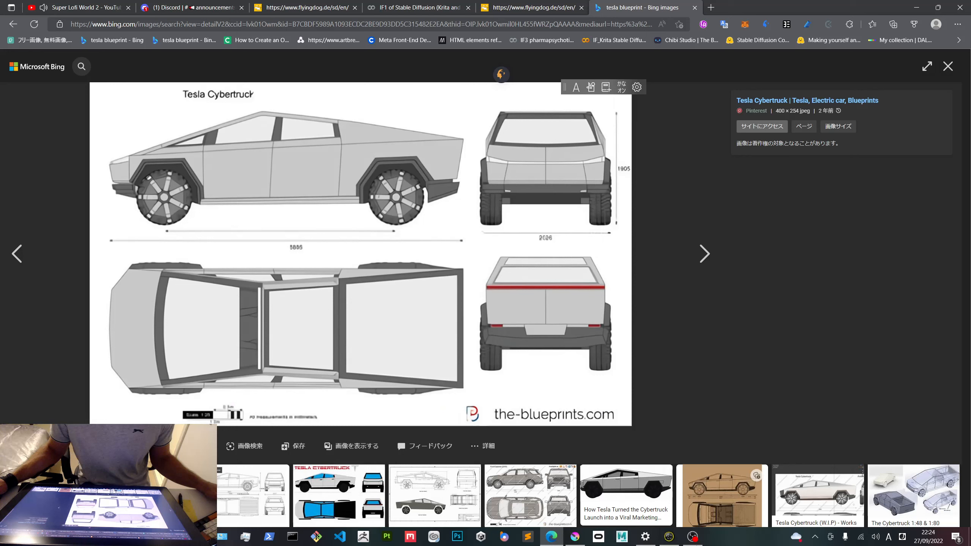
key(alt+Tab)
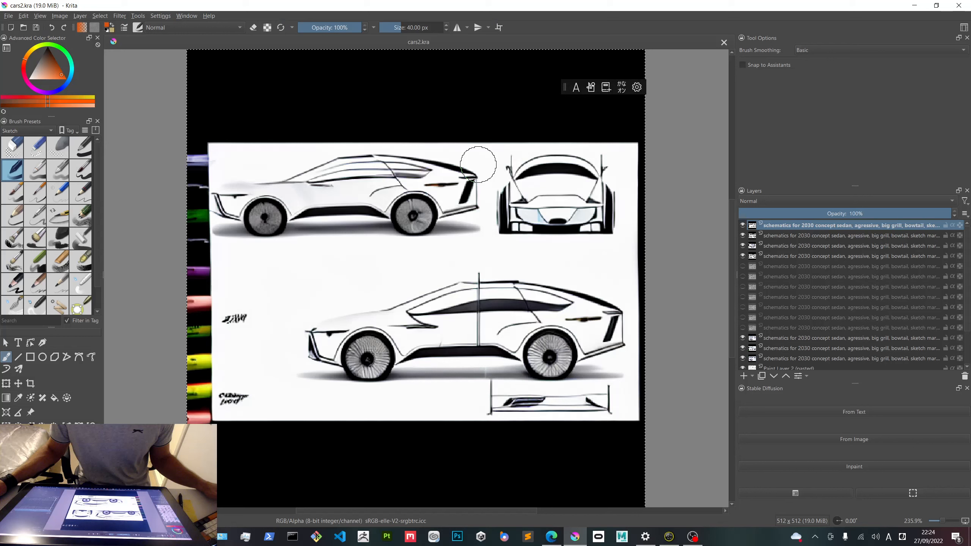
Clear the canvas selection in cars2.kra and paste the Tesla Cybertruck blueprint as a new layer on top.
right_click(446, 129)
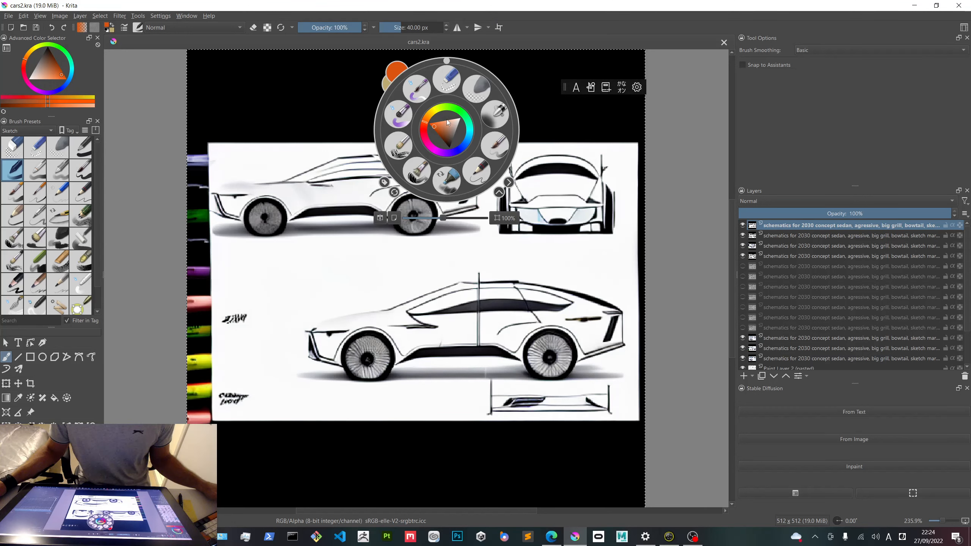
click(5, 343)
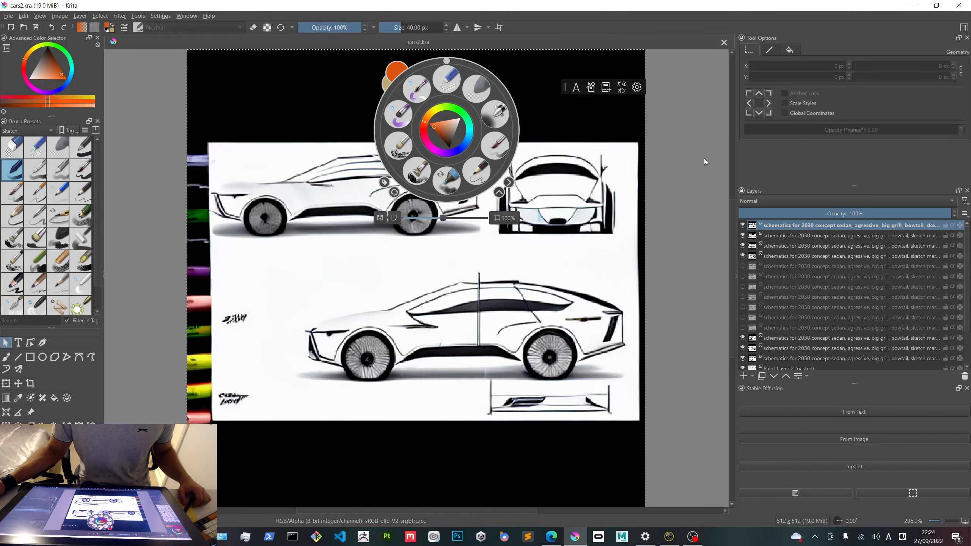
click(403, 237)
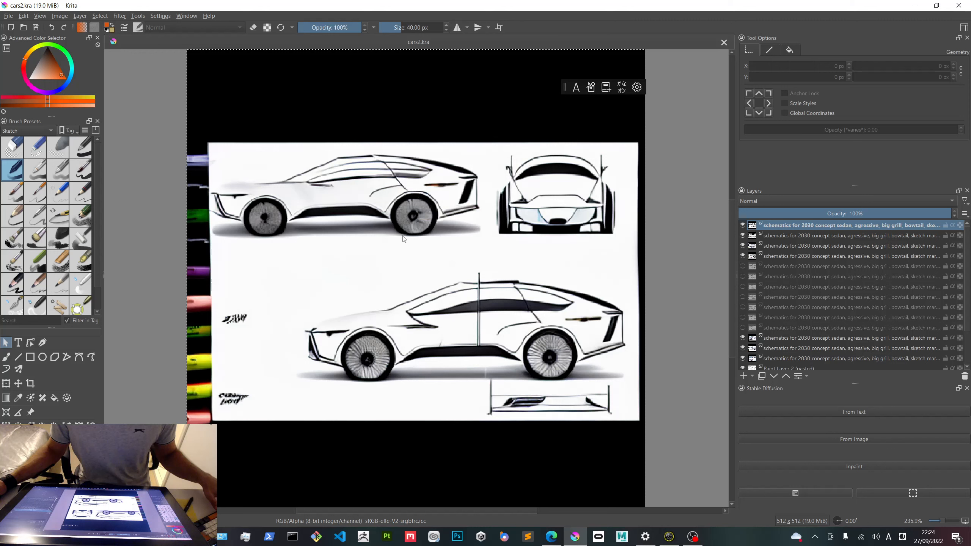
key(ctrl+shift+a)
scroll(420, 262, down, 1)
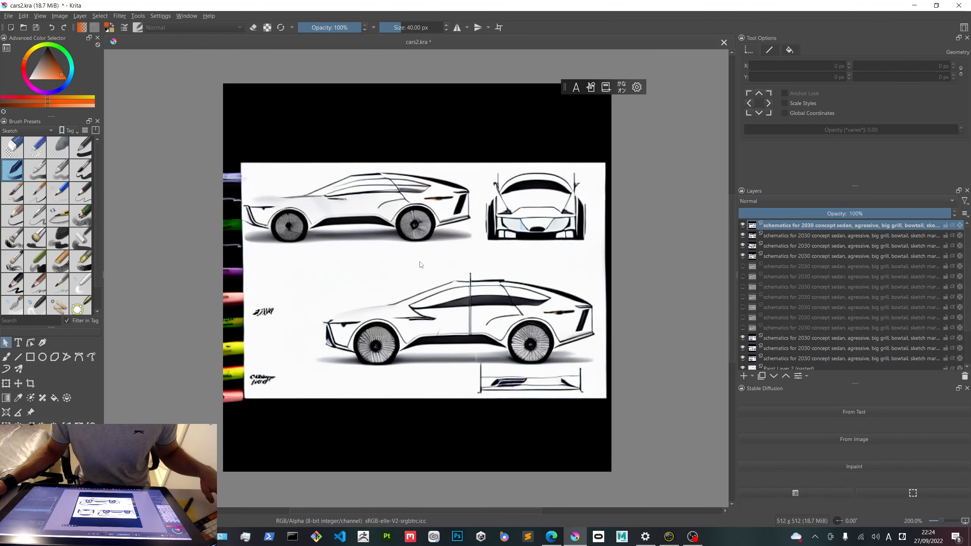
key(ctrl+v)
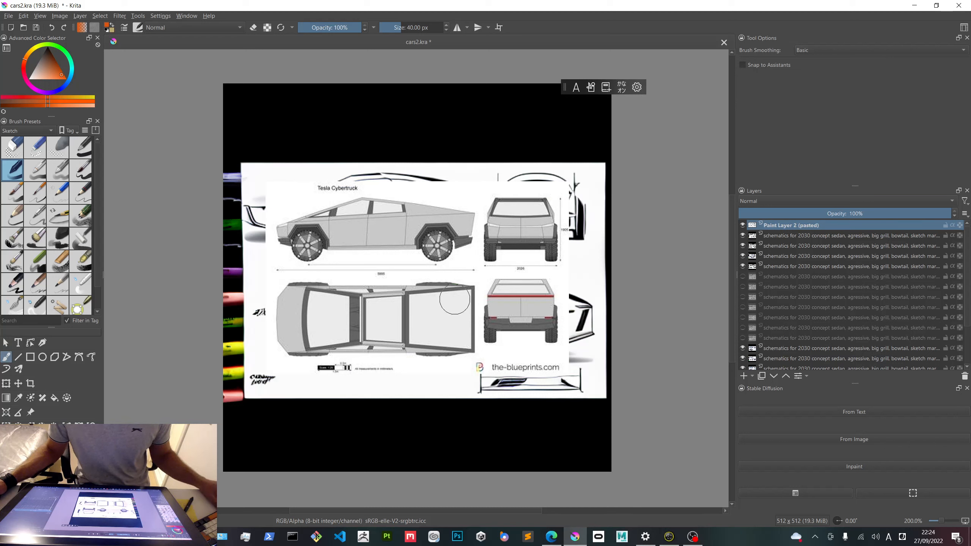
Scale the pasted blueprint up to the full canvas width, centre it at about x 254 px, y 243 px, and apply the transform.
key(ctrl+t)
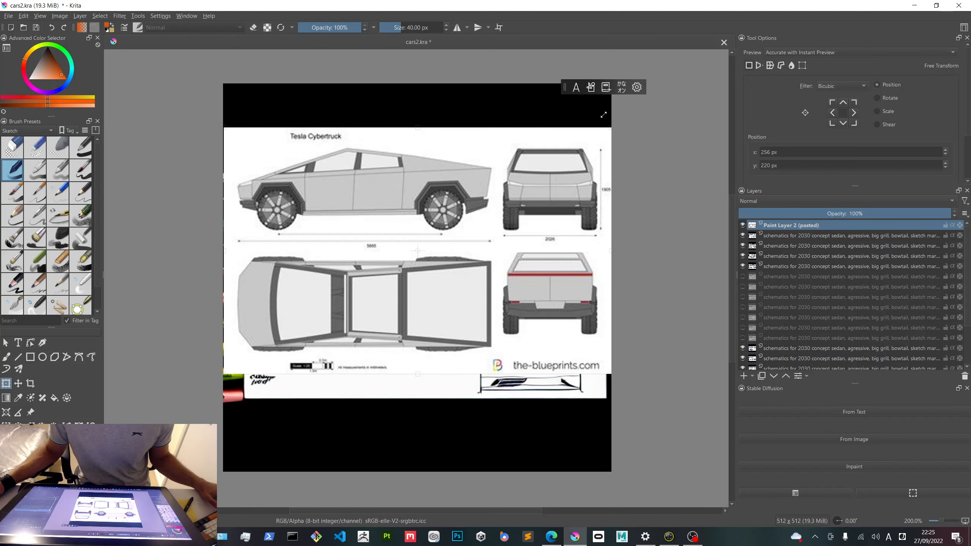
drag(603, 115, 600, 117)
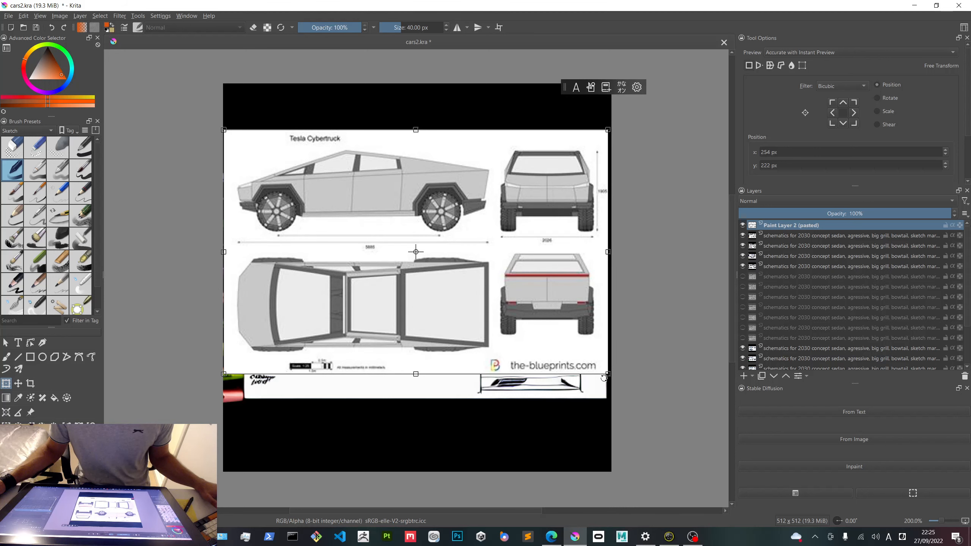
drag(436, 279, 438, 294)
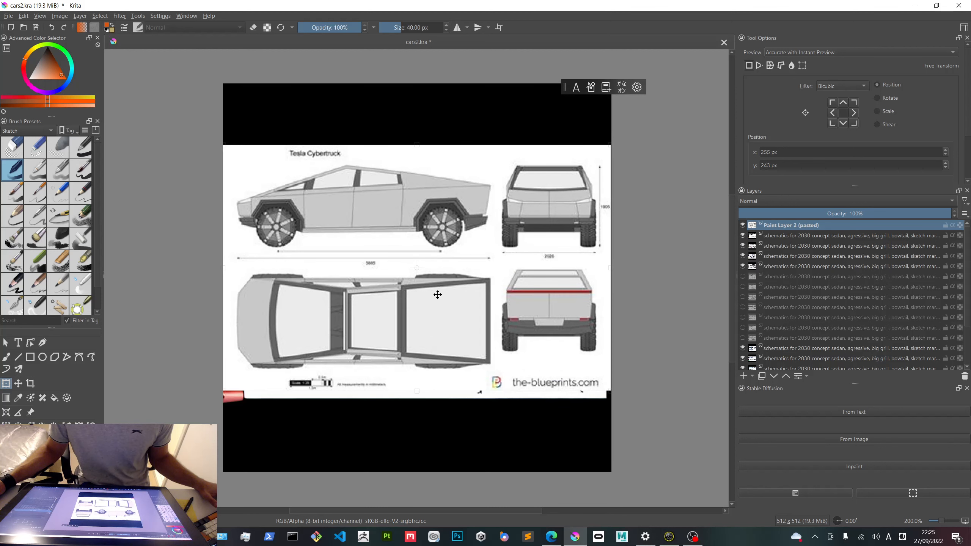
drag(438, 294, 437, 294)
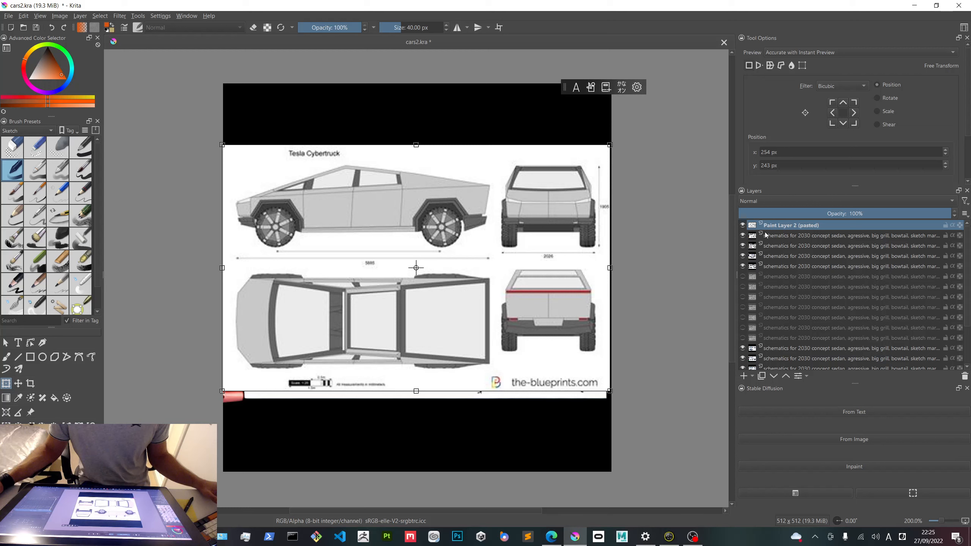
key(Return)
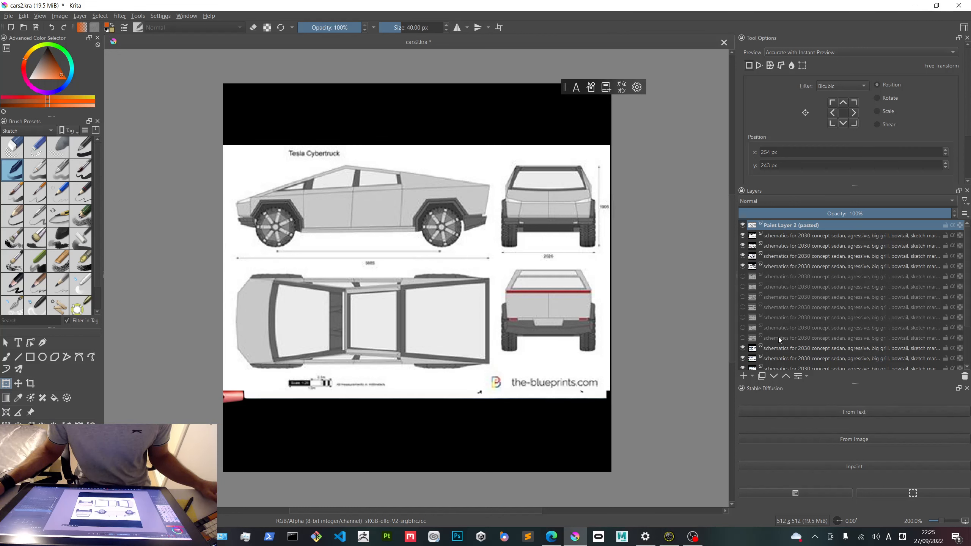
Select the whole canvas and run image-to-image generation for four images with denoising strength 0.7, guidance scale 12 and Heun sampling.
key(ctrl+a)
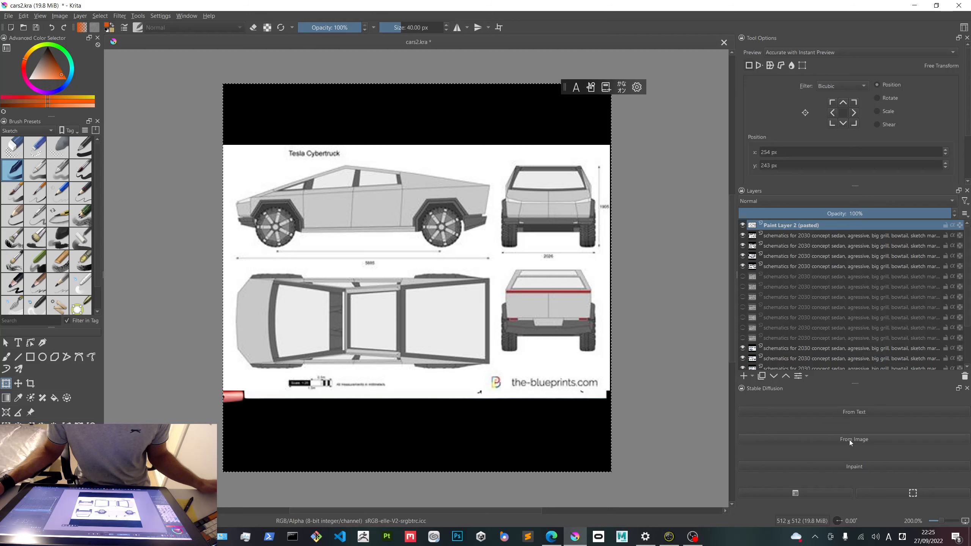
click(849, 441)
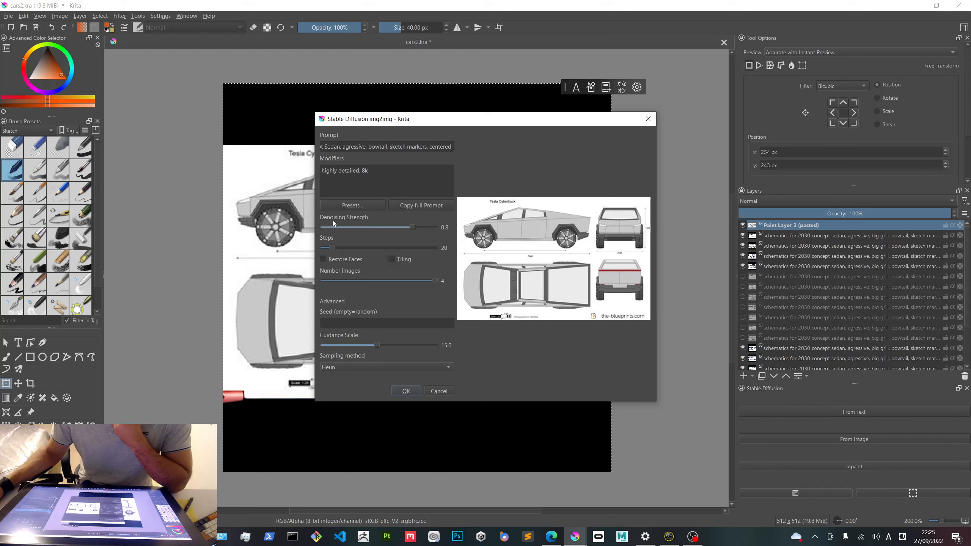
click(402, 227)
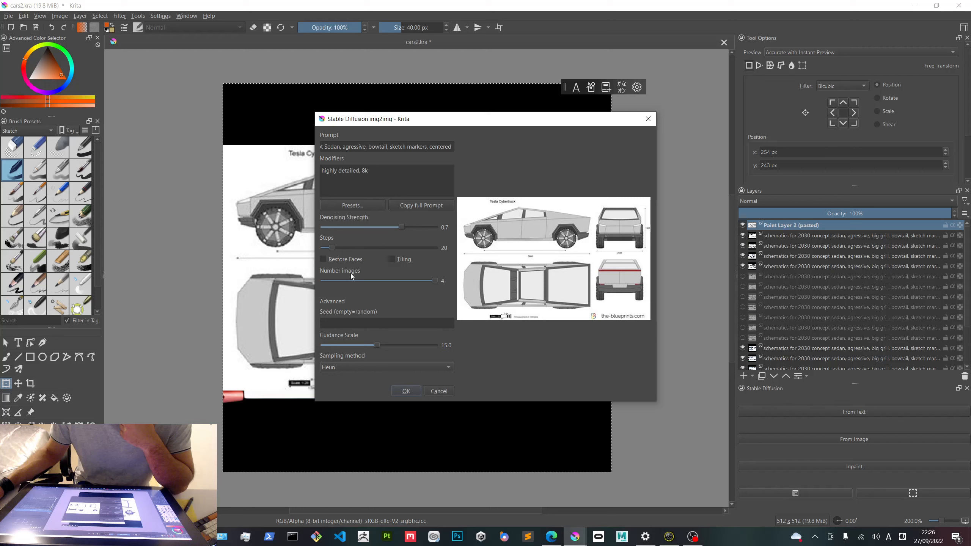
click(408, 280)
click(440, 281)
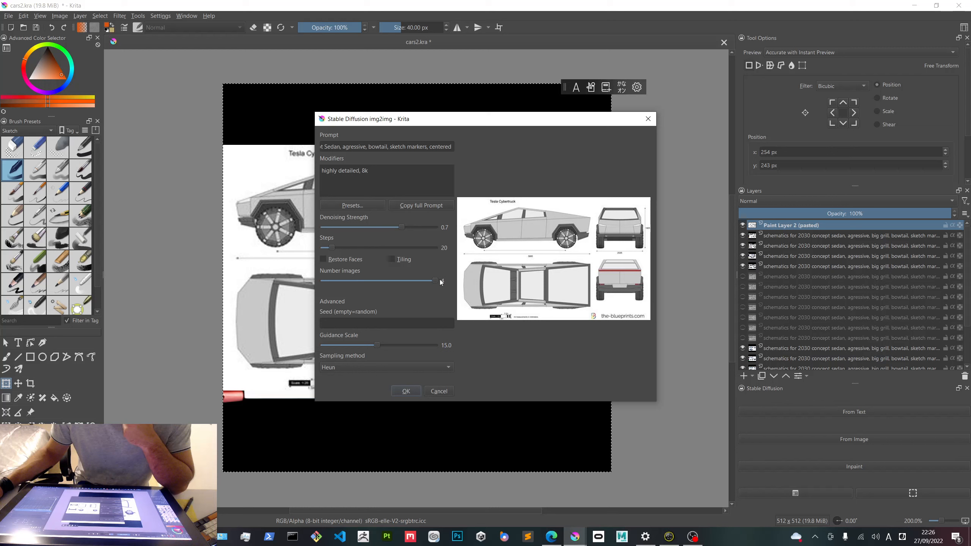
click(366, 344)
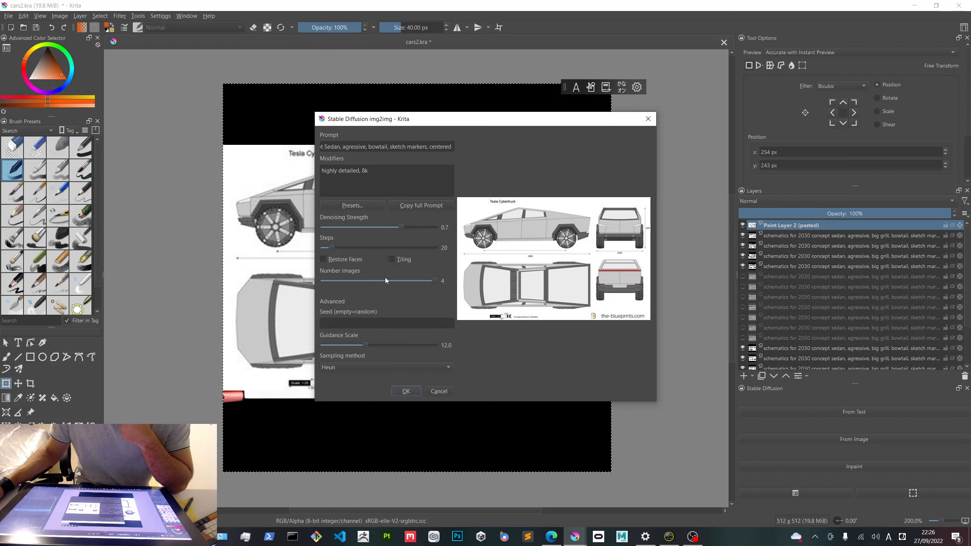
click(367, 367)
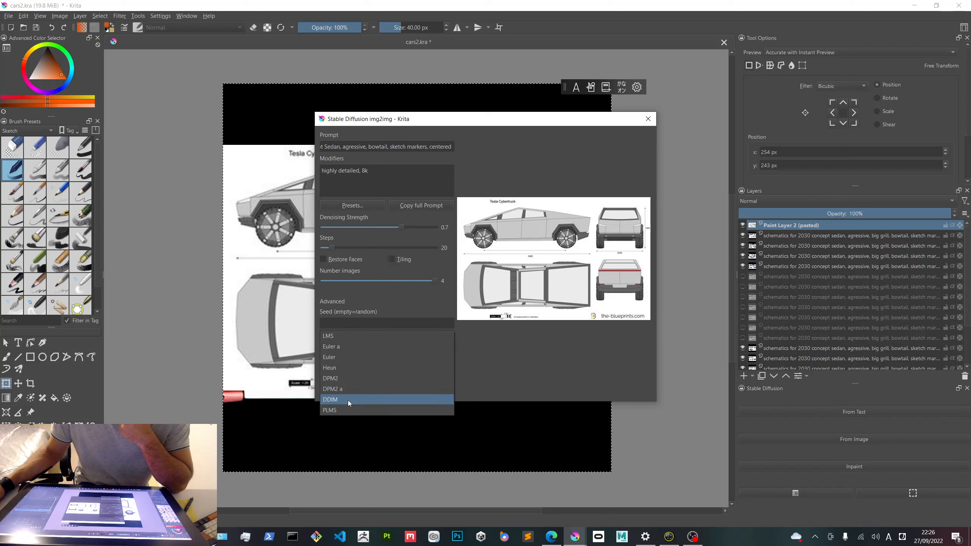
key(Escape)
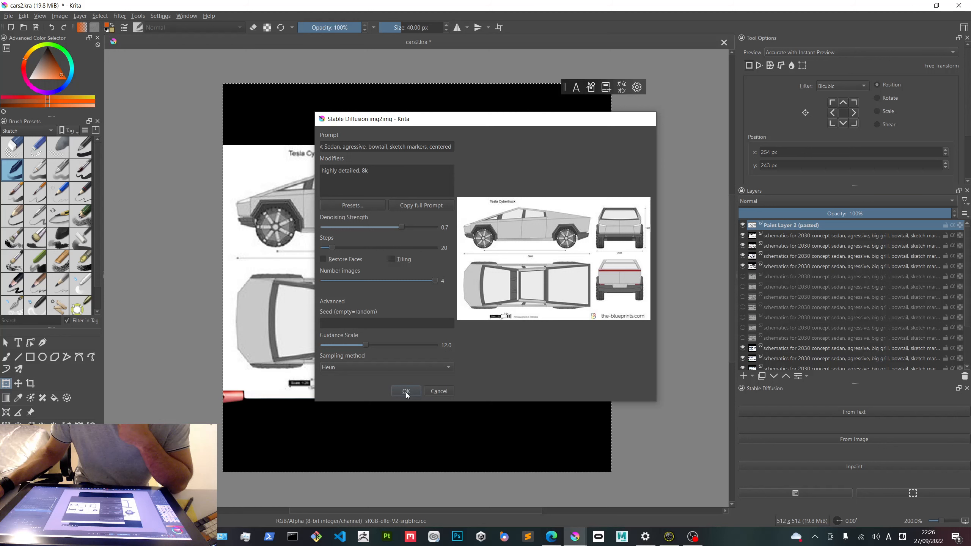
click(406, 392)
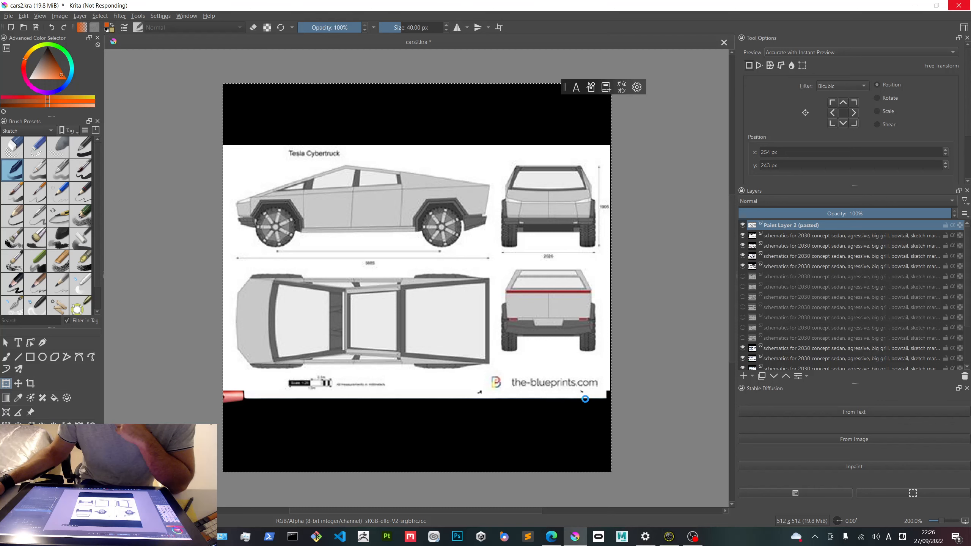
Switch to the Colab notebook in the browser to follow the batch progress, and bring up Krita's Result window.
click(552, 538)
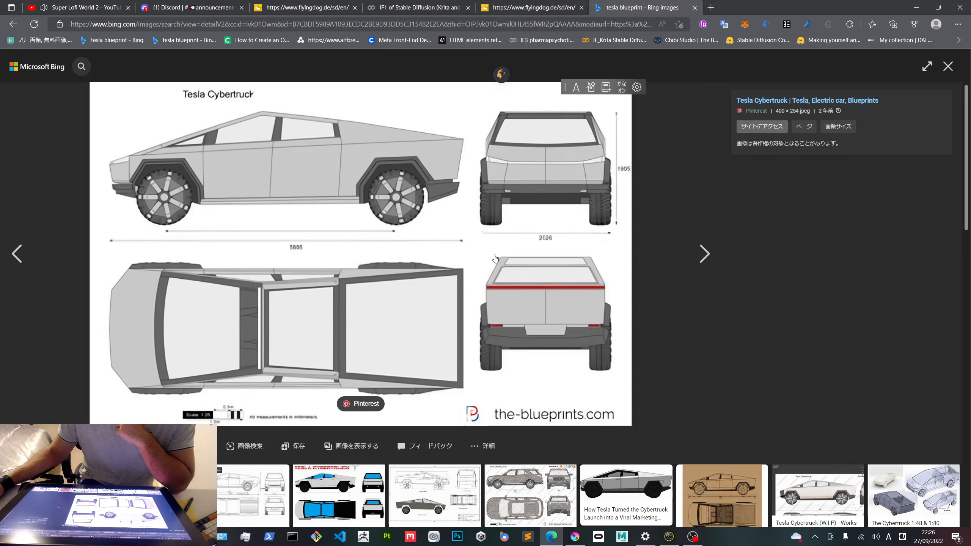
click(419, 7)
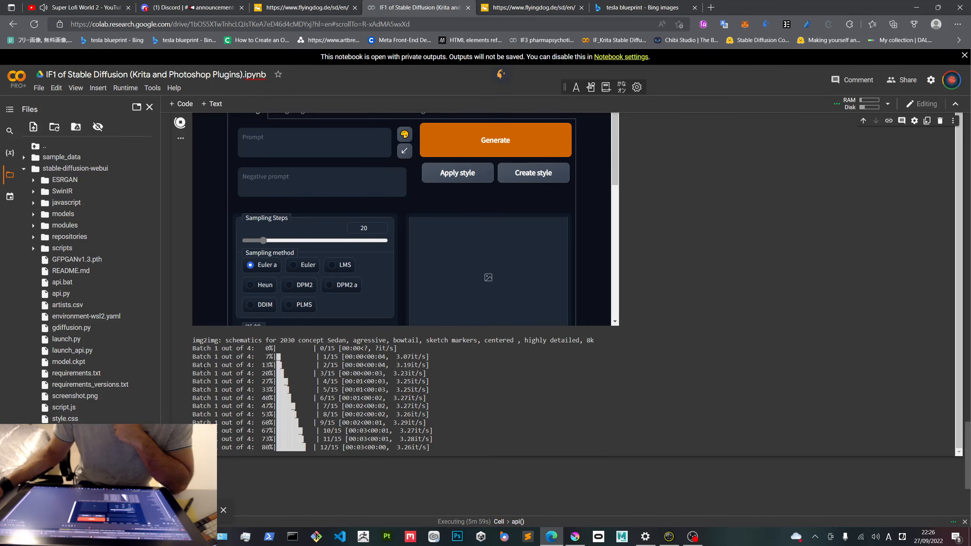
scroll(478, 393, down, 3)
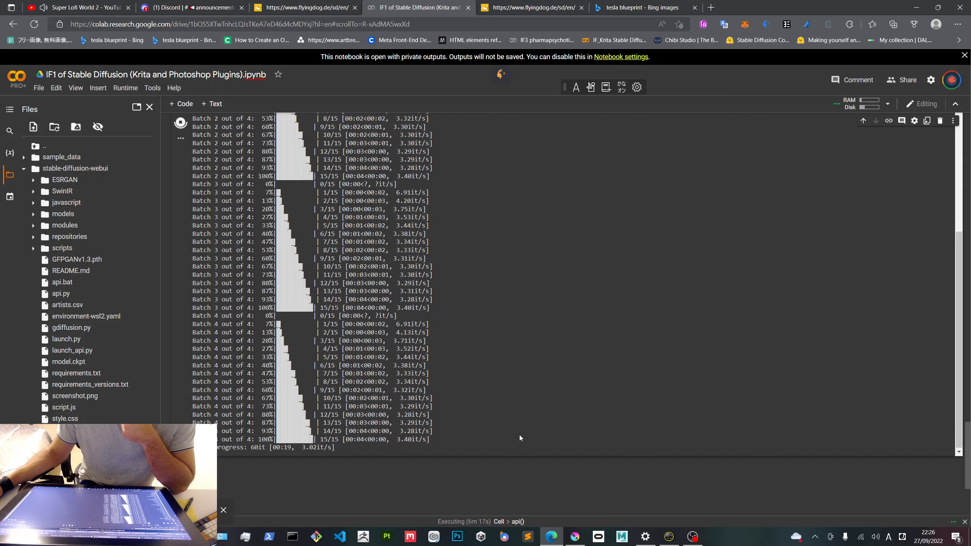
mouse_move(580, 536)
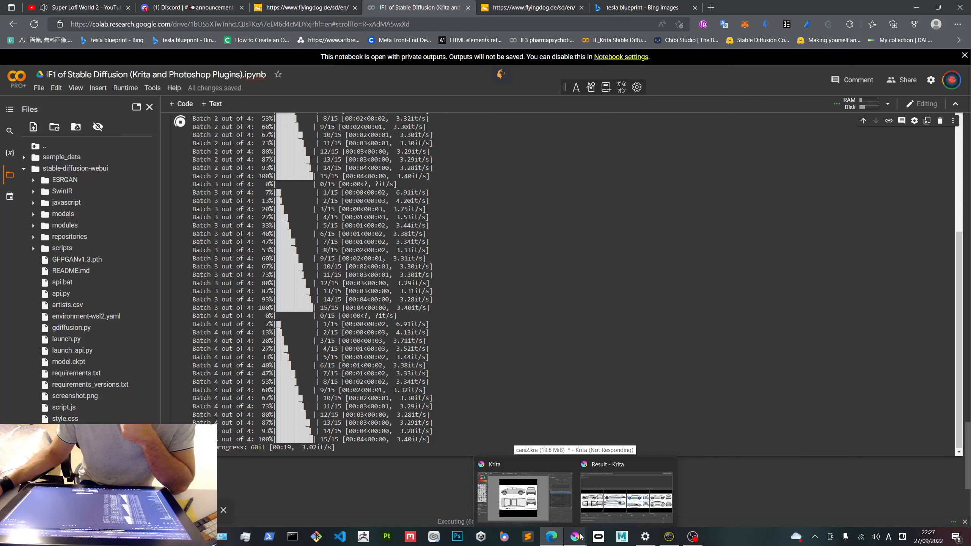
click(626, 497)
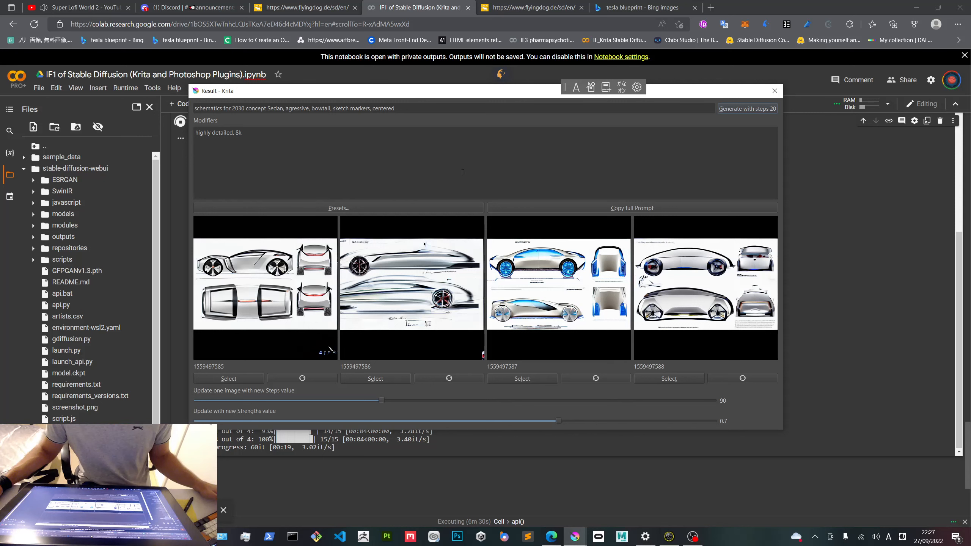
Move the Result window higher and insert the first generated car image as a layer.
drag(479, 94, 438, 78)
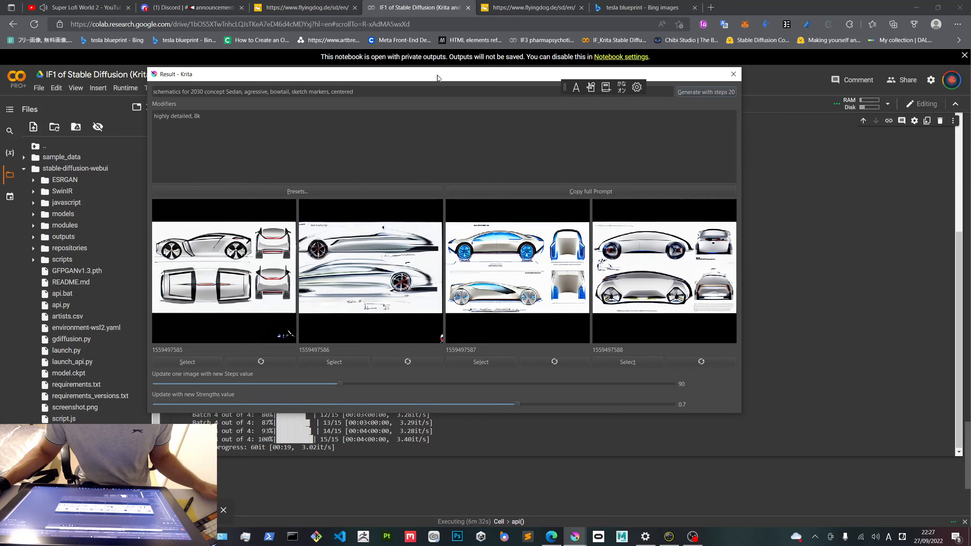
drag(438, 77, 443, 74)
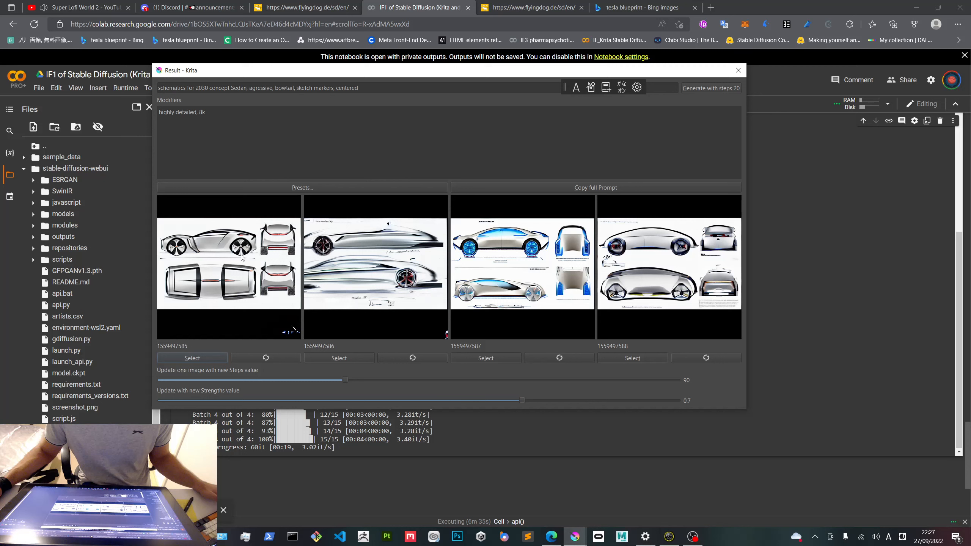
drag(243, 88, 238, 88)
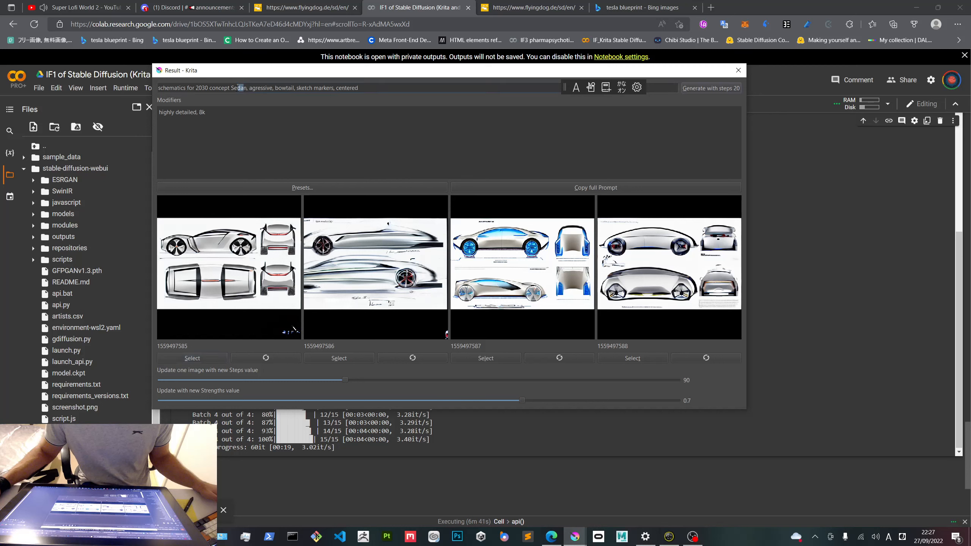
double_click(241, 88)
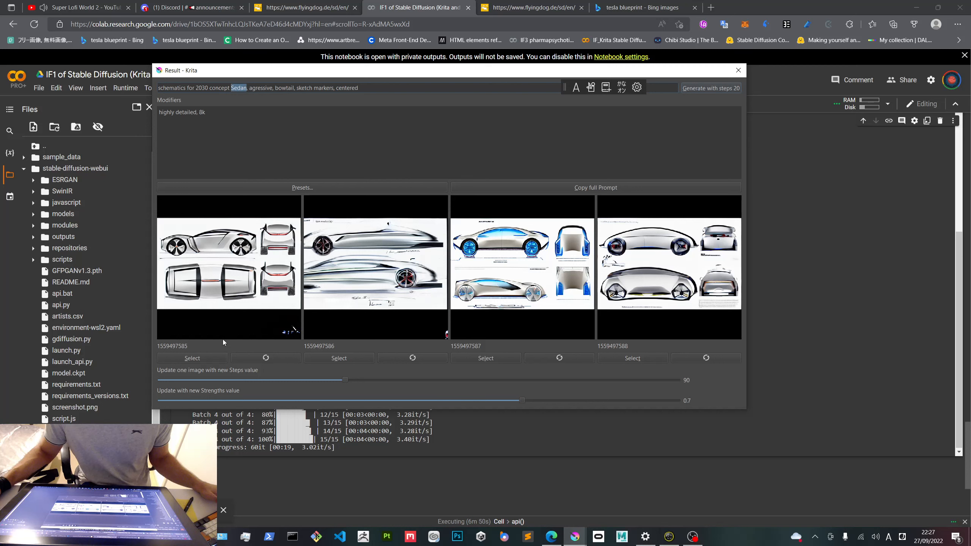
click(192, 358)
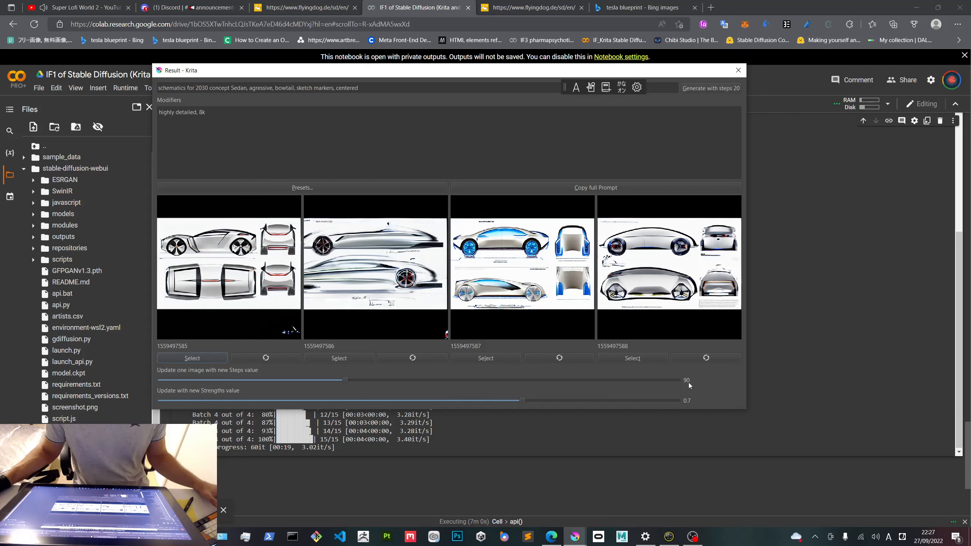
Set the update strength to 0.5 and regenerate the first result image with 90 steps.
drag(522, 400, 516, 401)
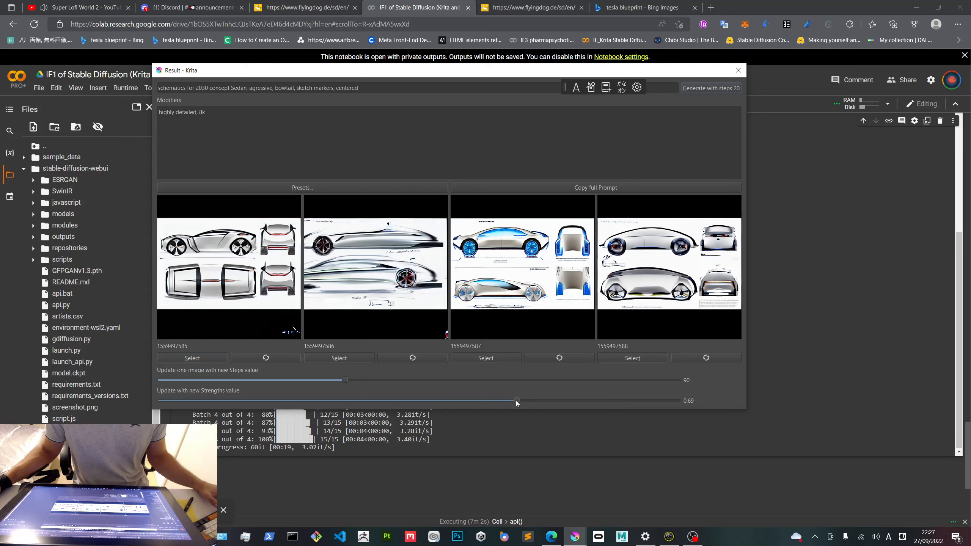
drag(516, 401, 419, 401)
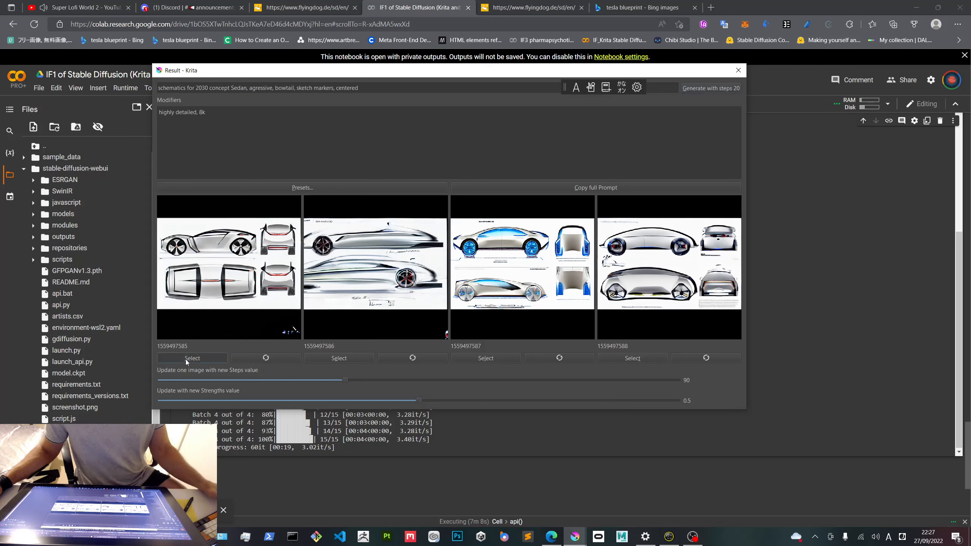
click(186, 360)
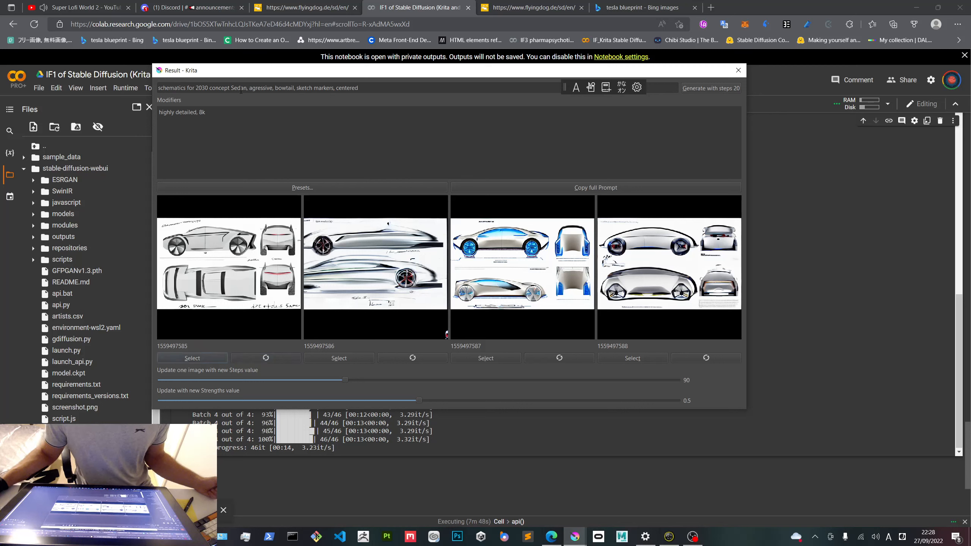
Change the prompt to "schematics for 2030 concept SUV, agressive, blueprints, sketch markers, centered" and generate a new set of images.
drag(242, 91, 235, 89)
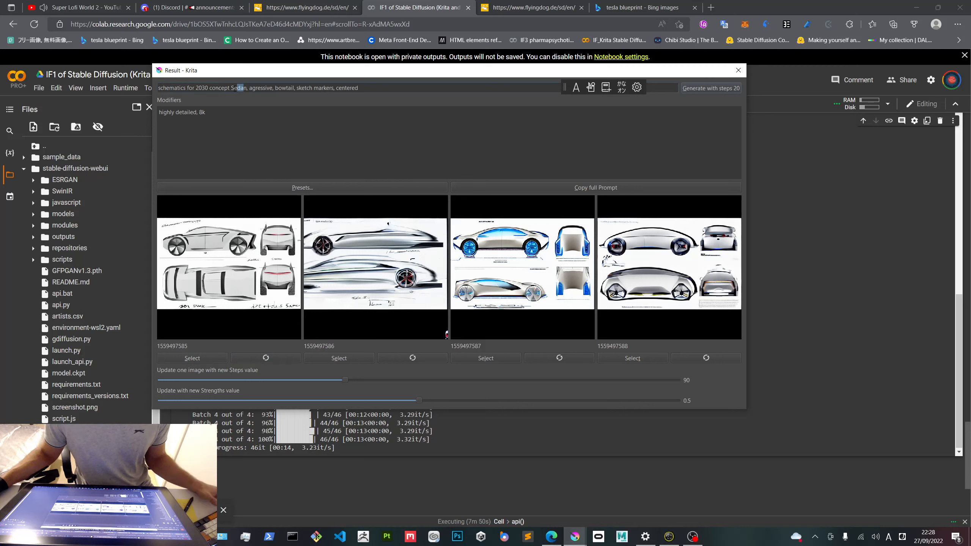
text(UV)
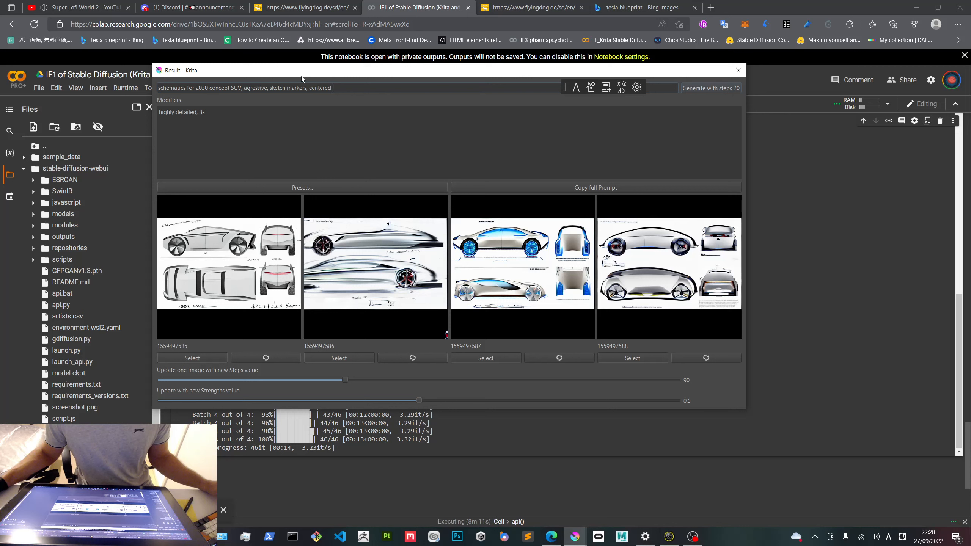
click(271, 88)
text(blue)
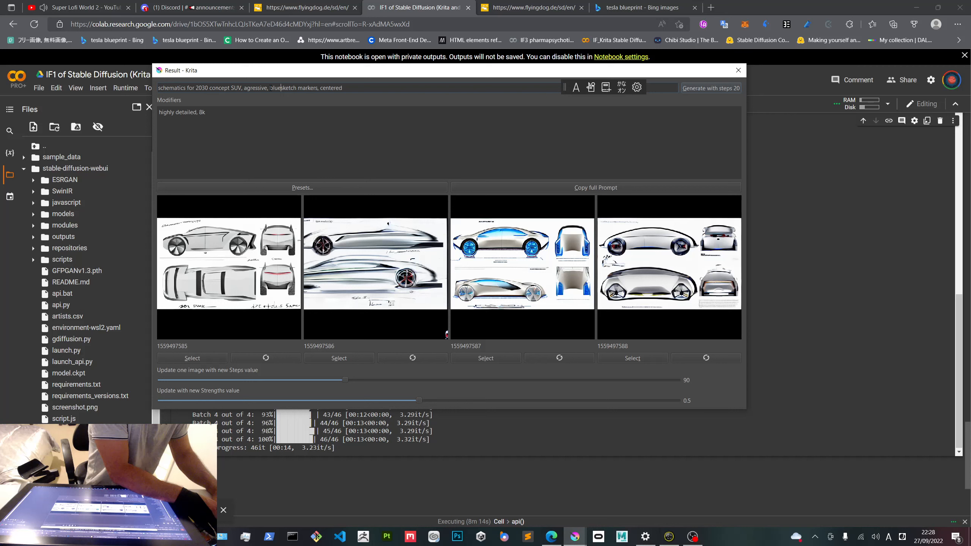
text(prints,)
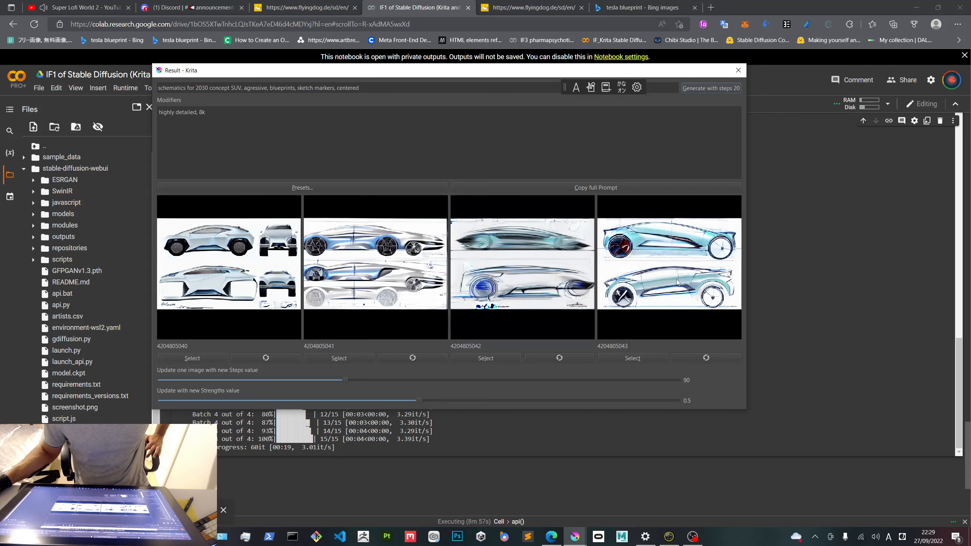
Regenerate the fourth result image, and regenerate the first one with 100 steps and strength 0.65.
click(688, 358)
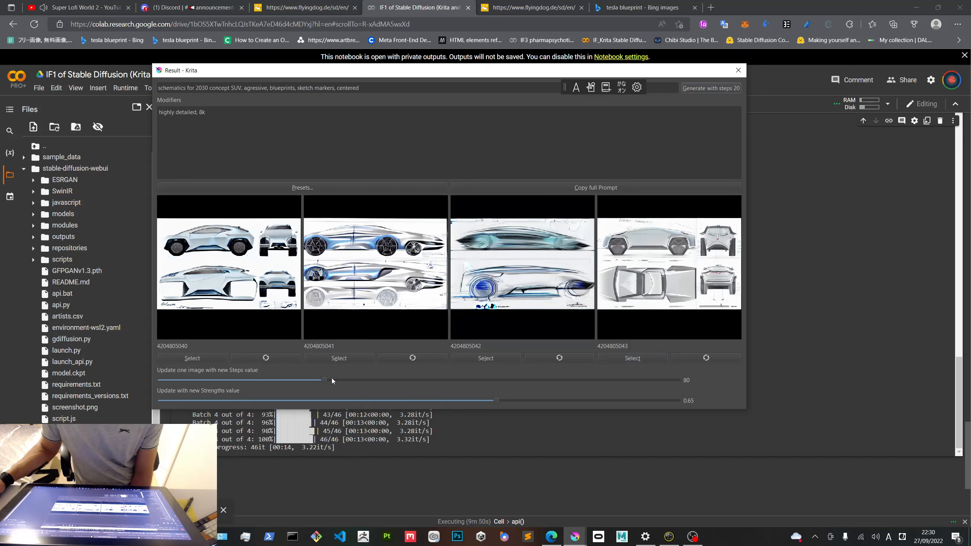
drag(331, 380, 366, 380)
click(266, 358)
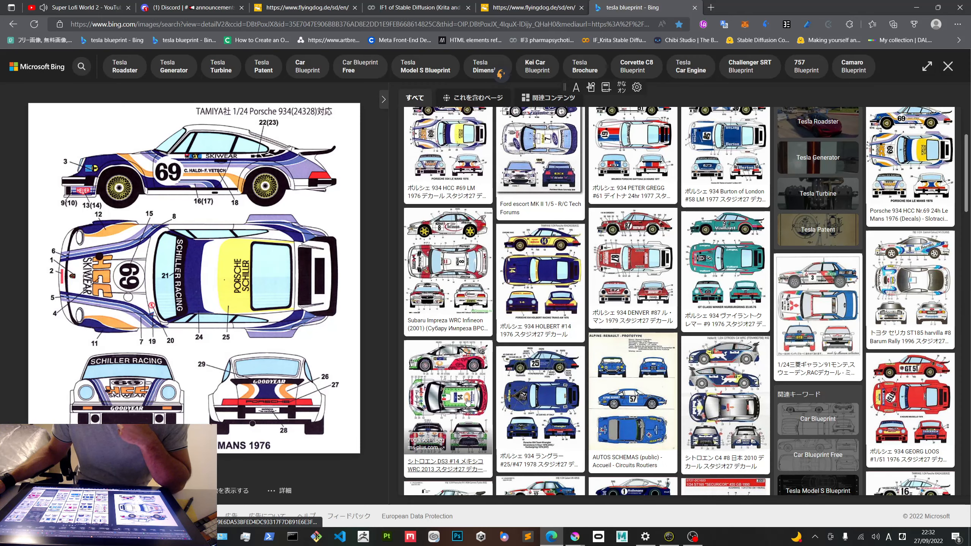
Browse the related blueprints in the browser's image results, open the Ford Escort Martini number 15 blueprint and copy the image.
scroll(468, 400, down, 3)
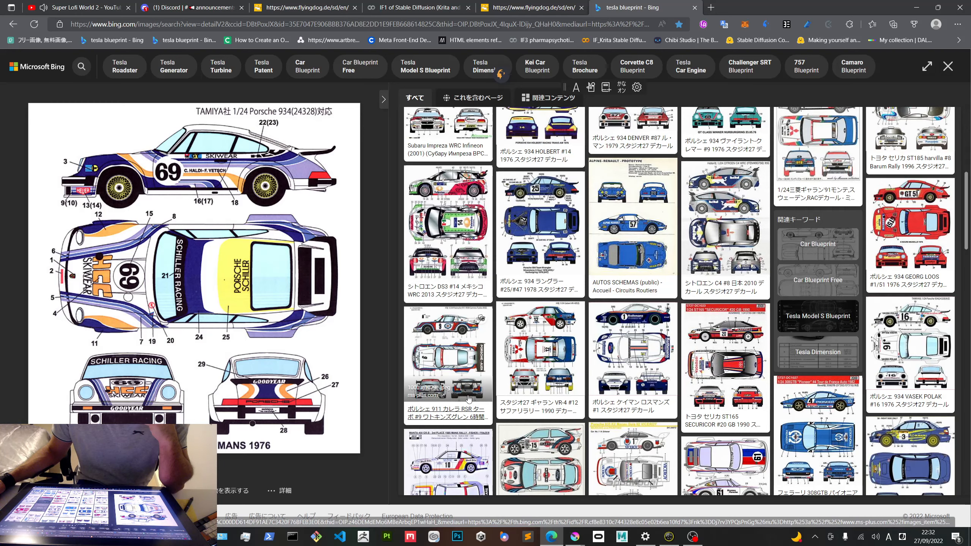
click(540, 459)
right_click(211, 279)
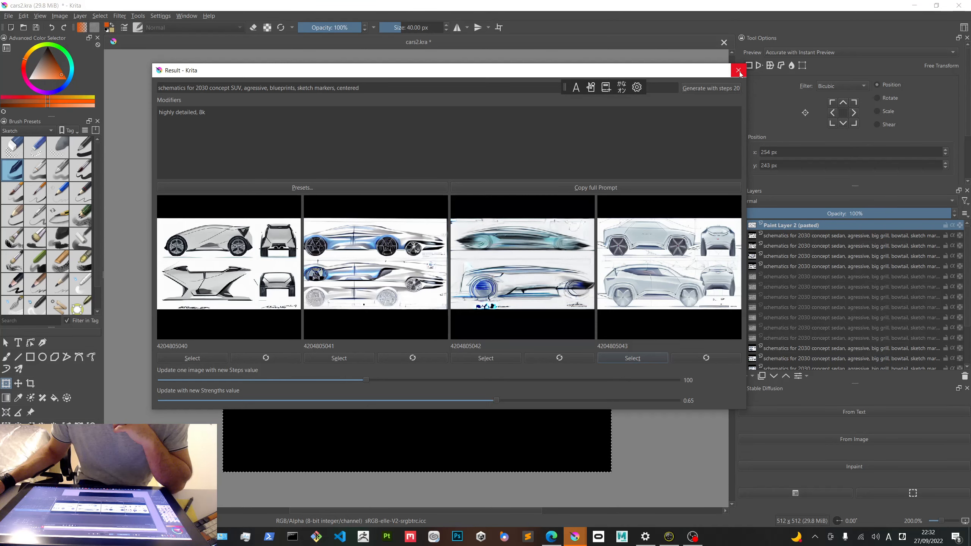
Close the Result window in Krita and paste the Ford Escort Martini blueprint as a new top layer in cars2.kra.
click(738, 71)
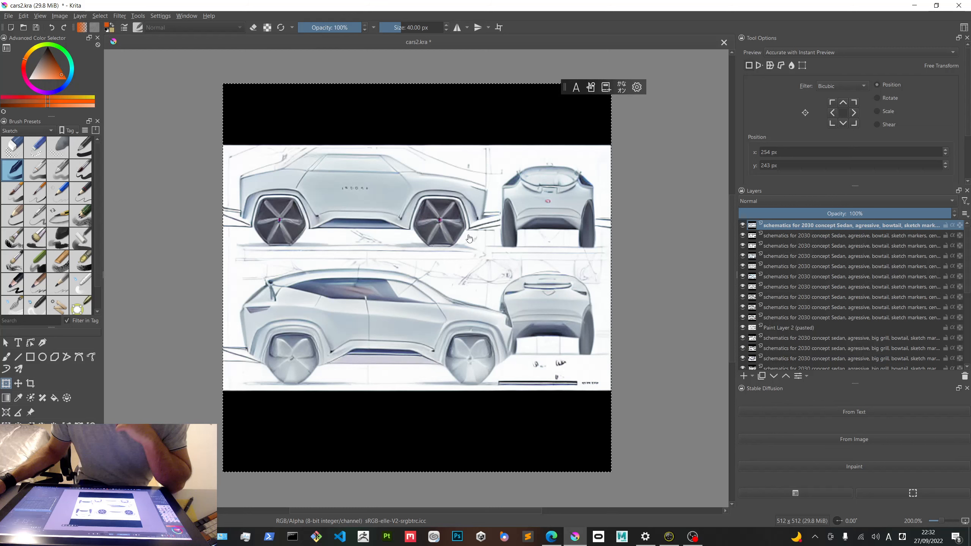
key(ctrl+v)
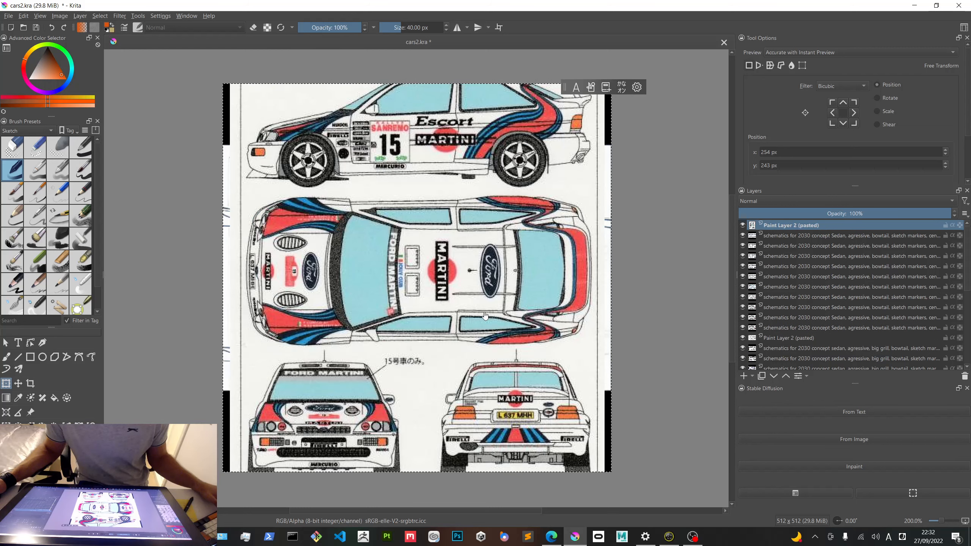
click(435, 342)
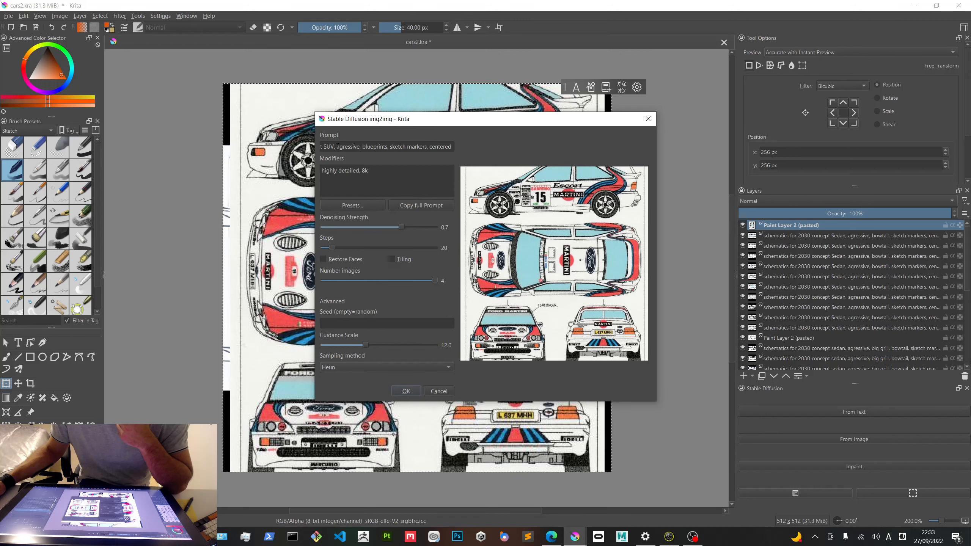
Replace "SUV" with "car" in the img2img prompt, set the denoising strength to 0.73, and generate four images from the Escort blueprint.
double_click(333, 146)
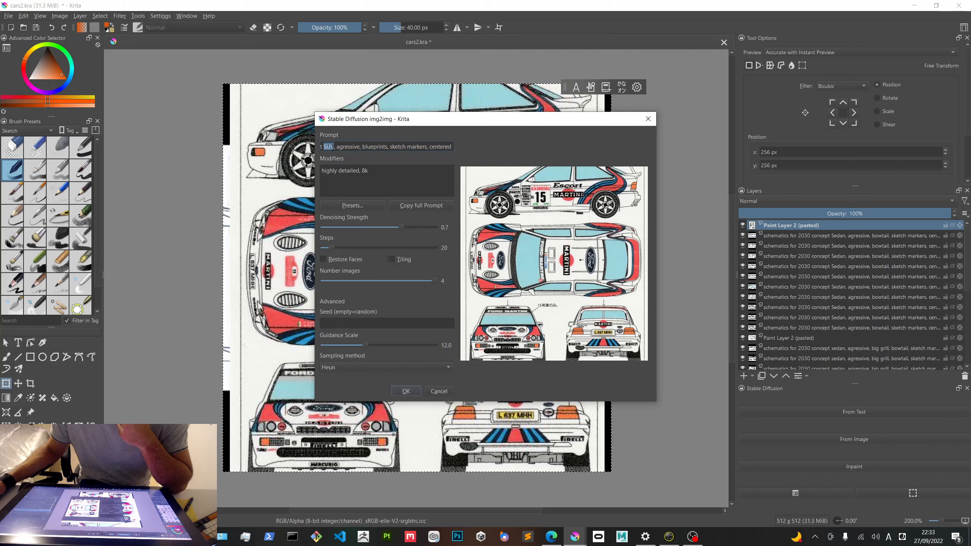
text(car)
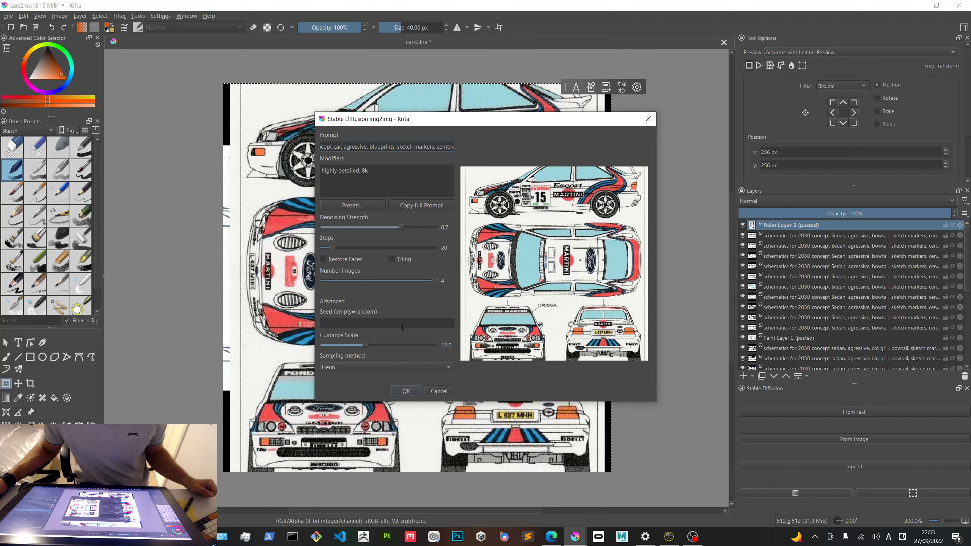
drag(401, 228, 405, 228)
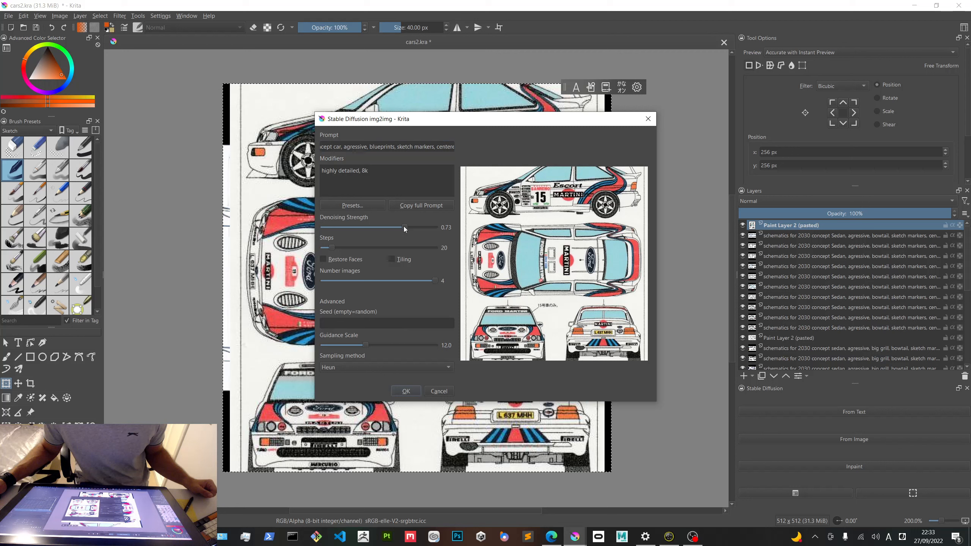
click(406, 391)
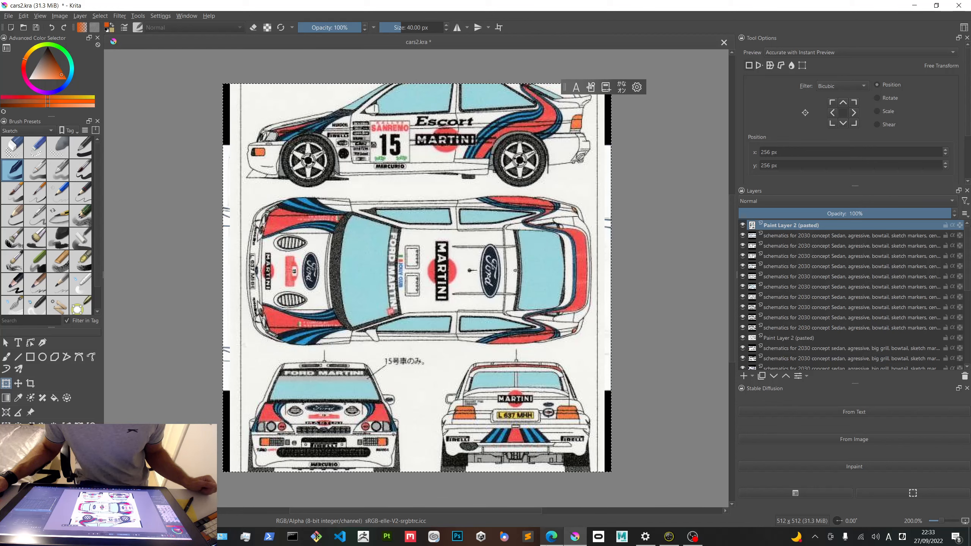
Switch to the browser and check the image generation progress in the Stable Diffusion Colab notebook.
click(551, 537)
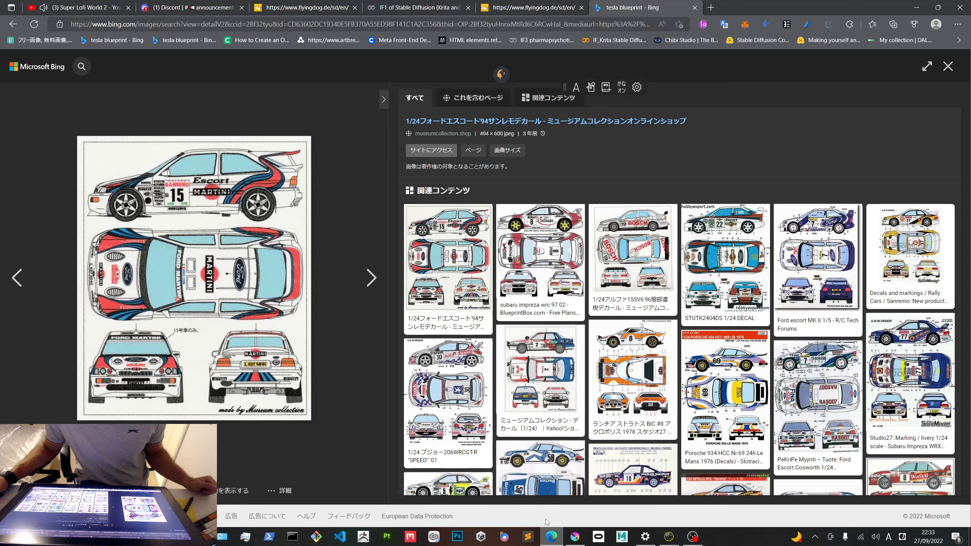
click(416, 7)
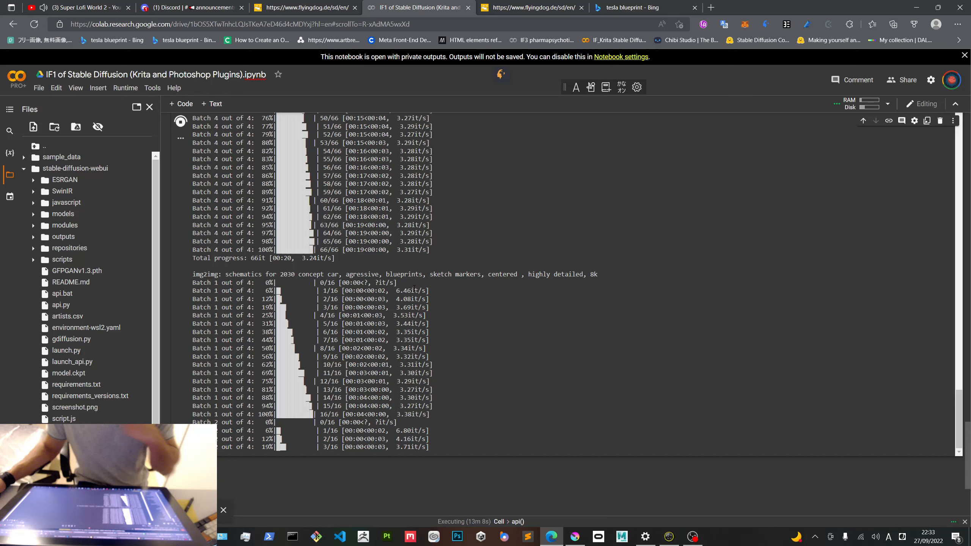
mouse_move(685, 533)
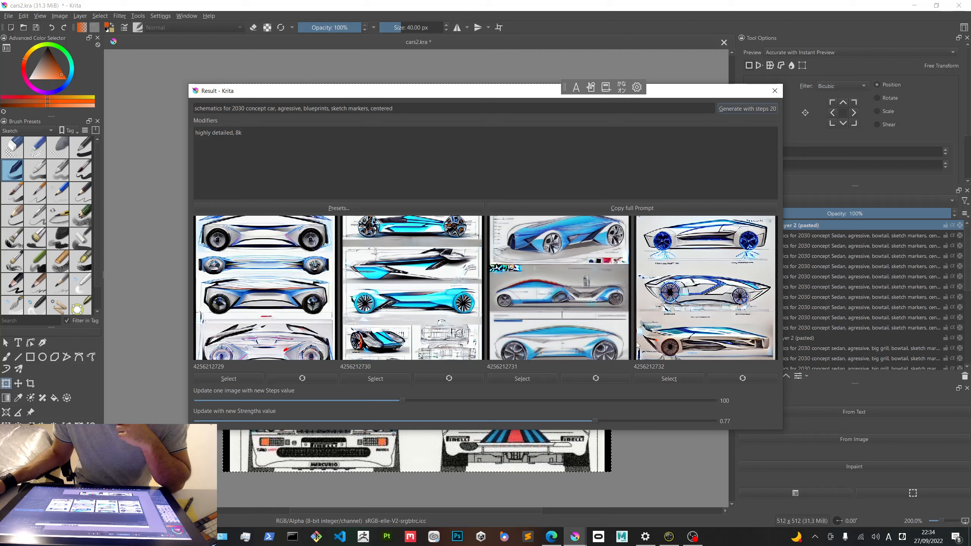
Regenerate the third and fourth result images in Krita with 100 steps and strength 0.66, and select the fourth one for the canvas.
drag(595, 421, 576, 421)
drag(576, 421, 537, 421)
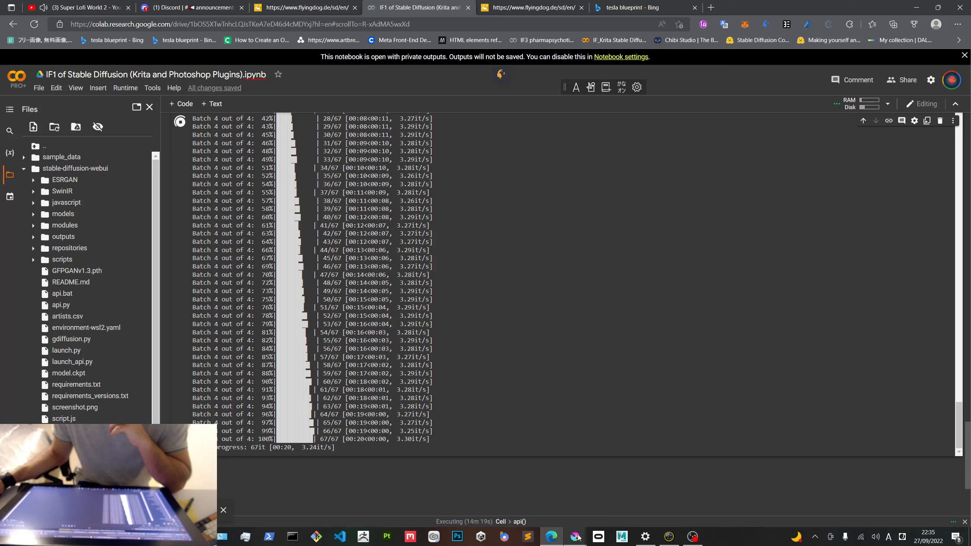
click(576, 537)
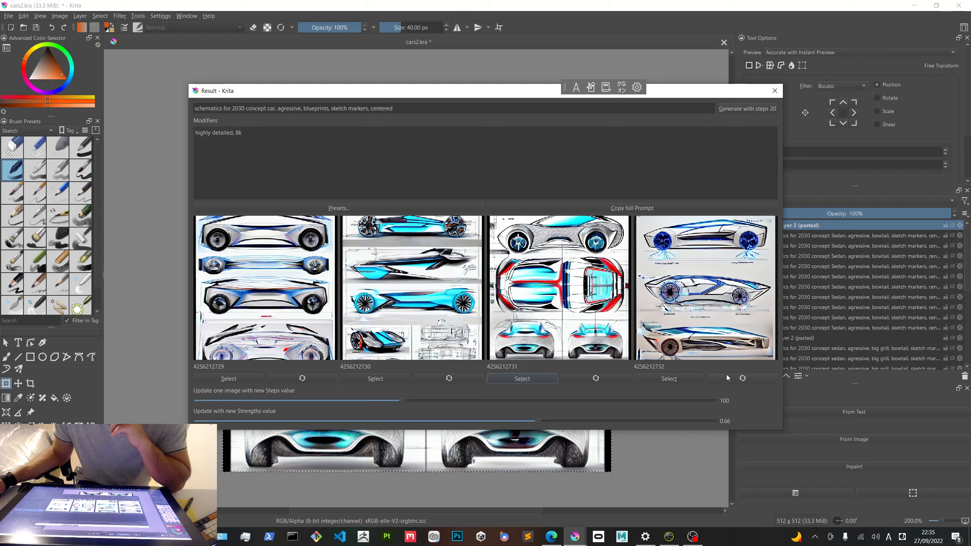
click(727, 378)
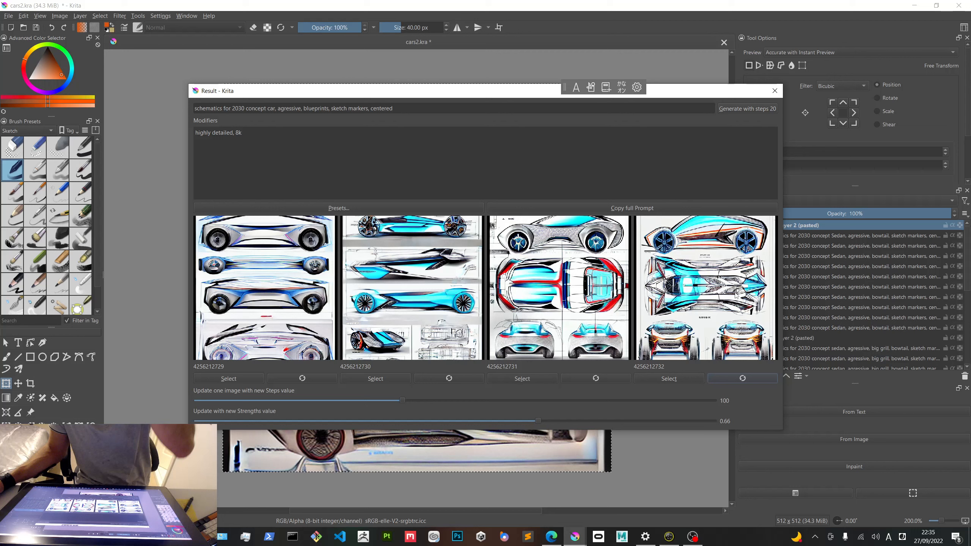
click(680, 378)
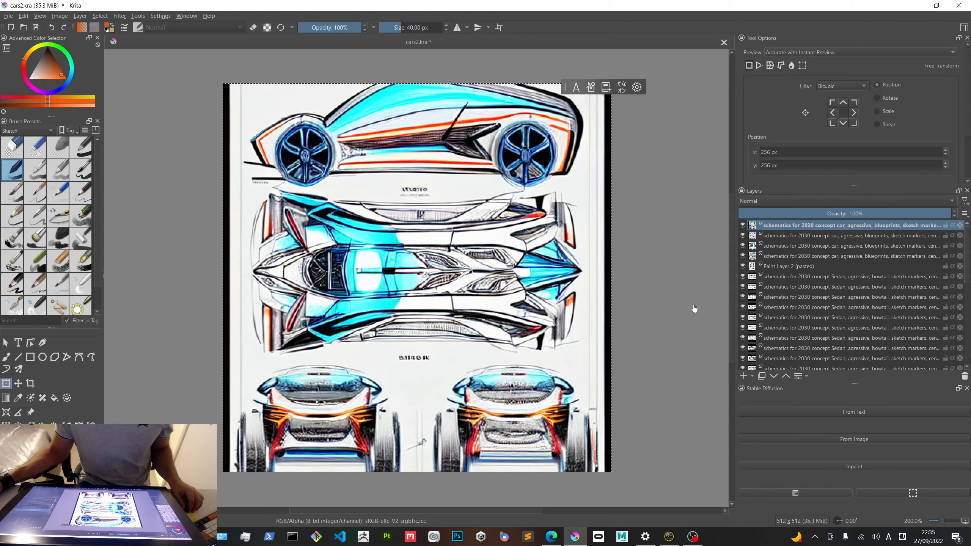